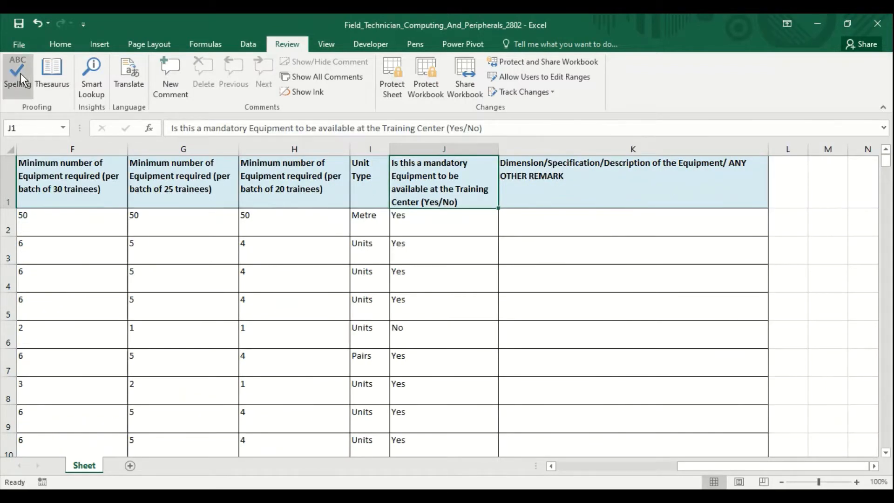
# Step: Spell-check the whole sheet, ignoring Center and Multimeter, continuing from the start until complete
pyautogui.click(20, 73)
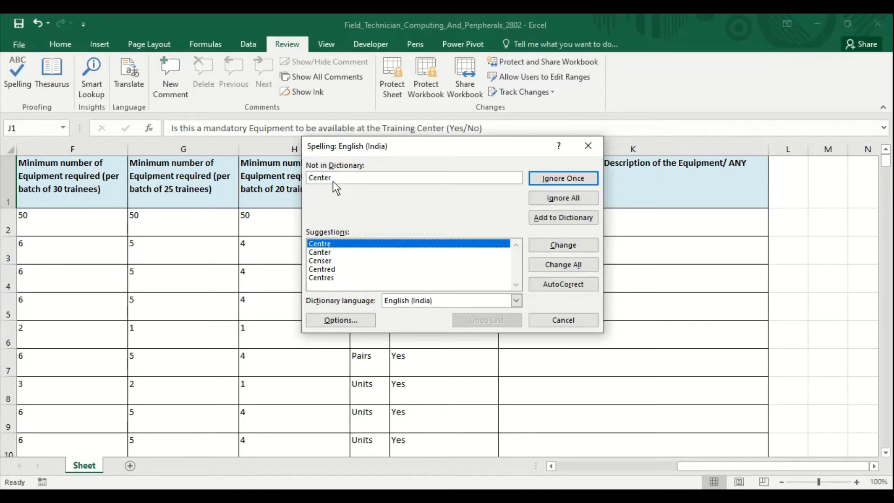
pyautogui.click(548, 221)
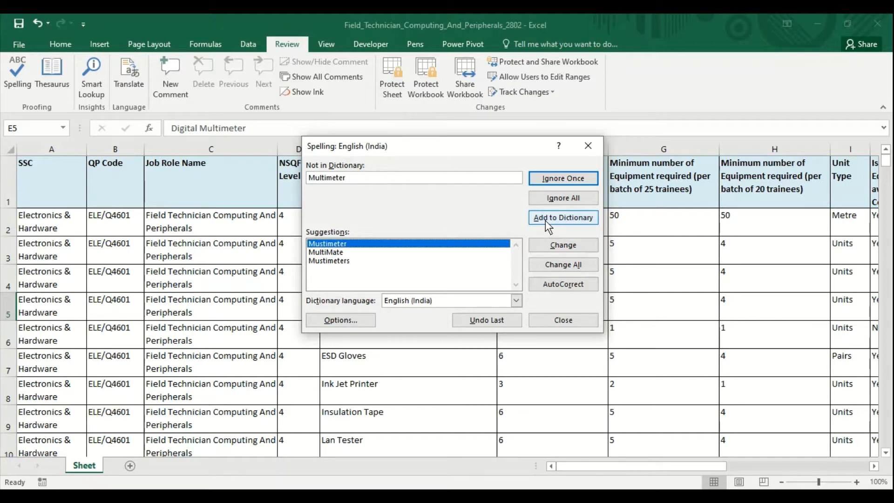
pyautogui.click(548, 199)
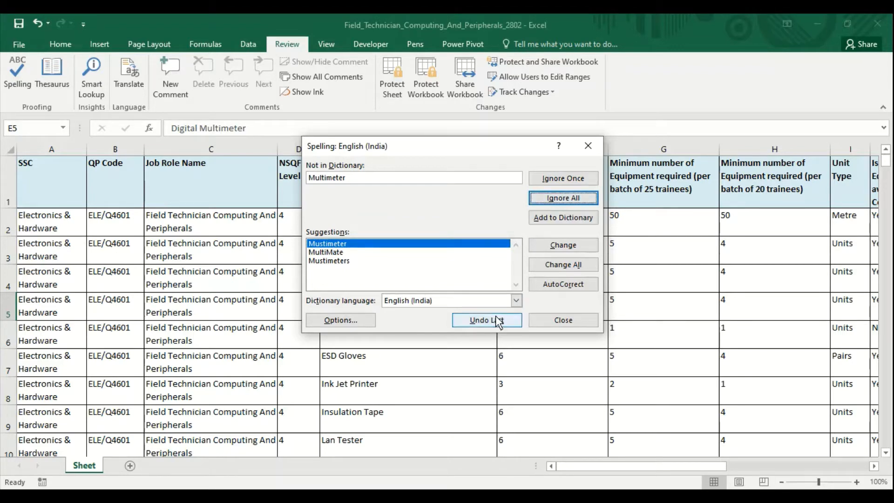
pyautogui.click(552, 181)
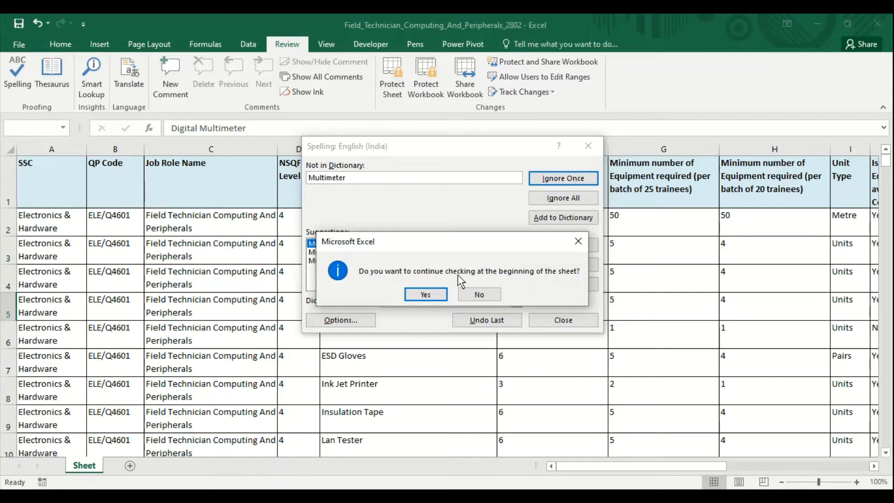
pyautogui.click(426, 294)
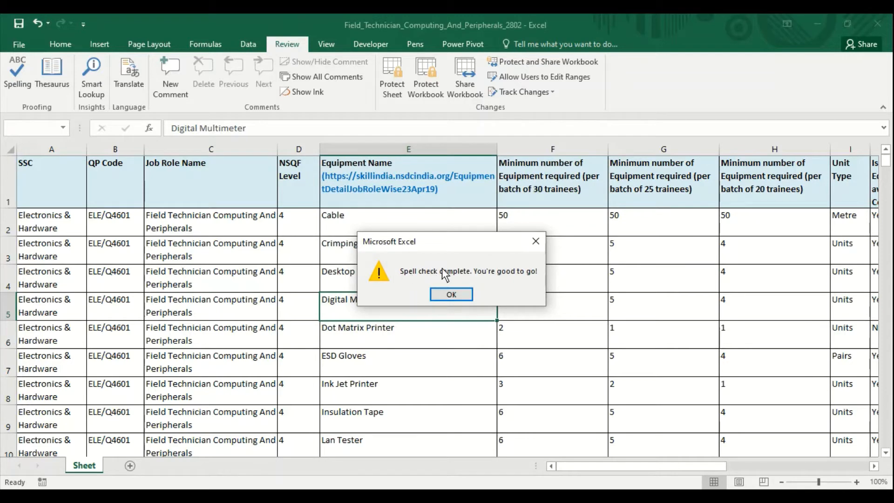
pyautogui.click(452, 295)
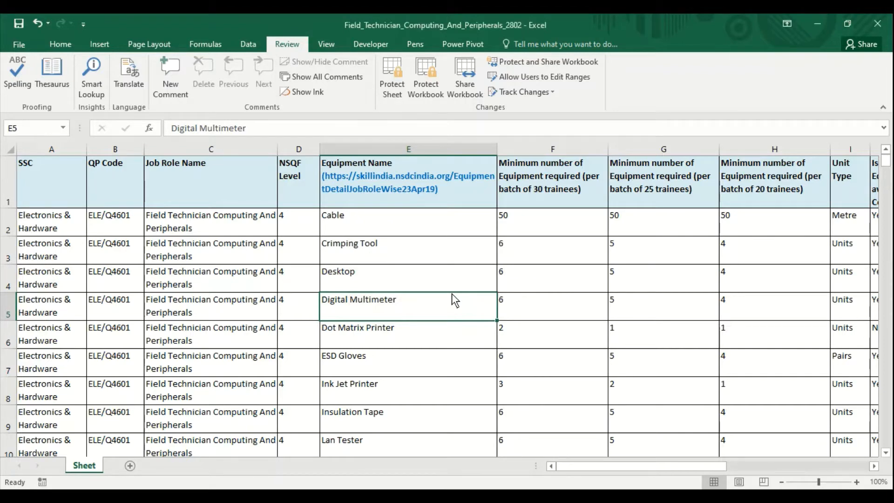
pyautogui.click(328, 232)
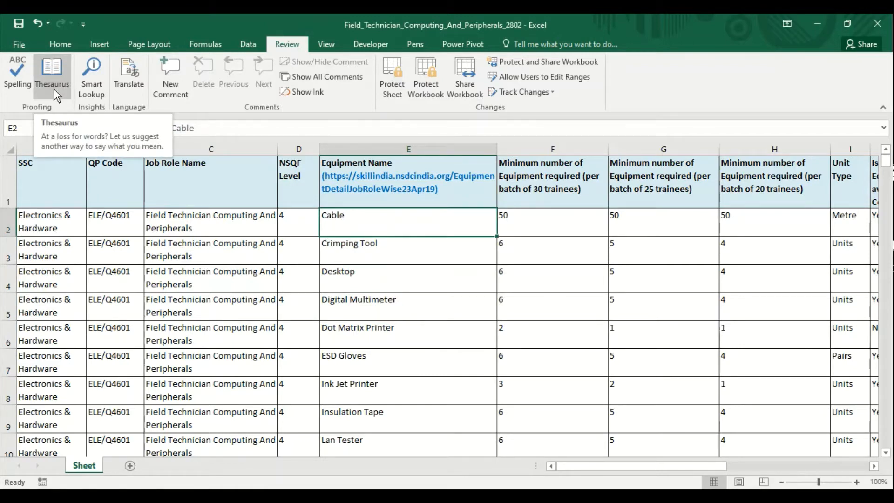
pyautogui.click(379, 251)
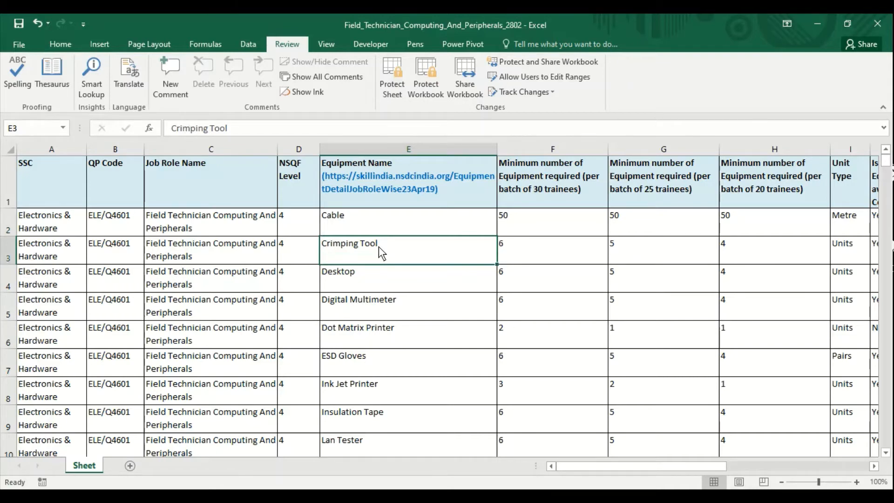
pyautogui.click(51, 82)
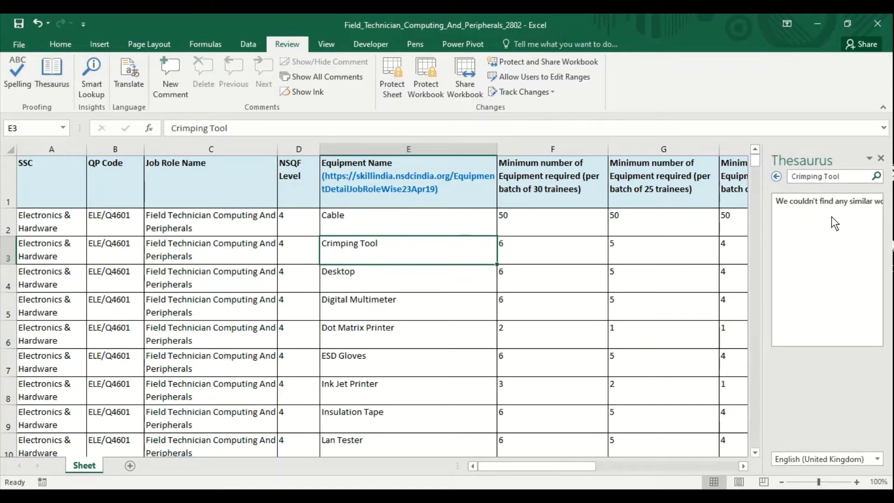
pyautogui.click(360, 225)
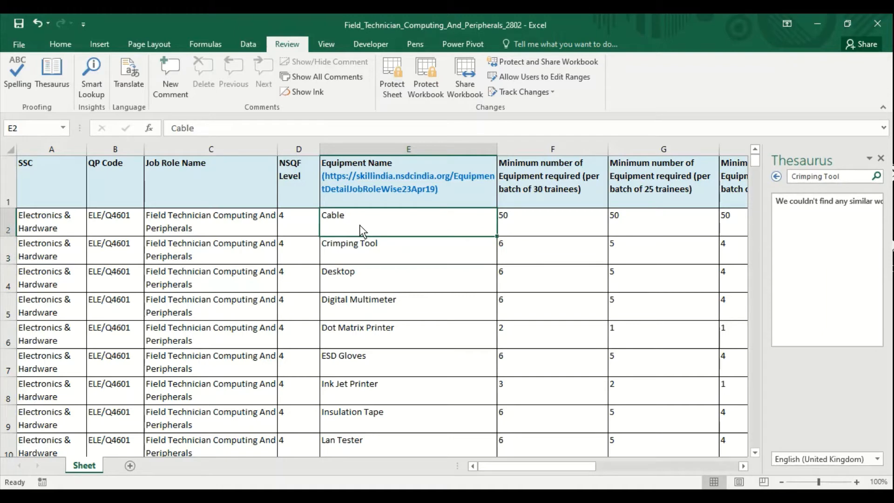
pyautogui.click(57, 86)
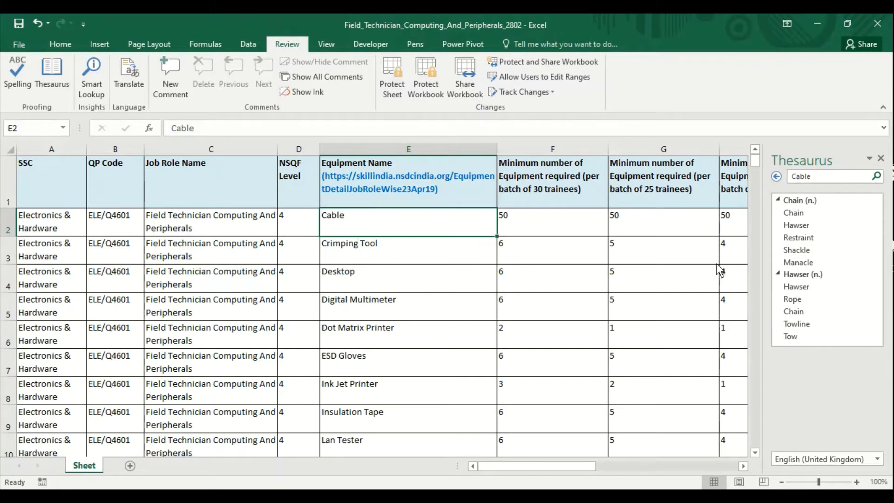
pyautogui.click(407, 256)
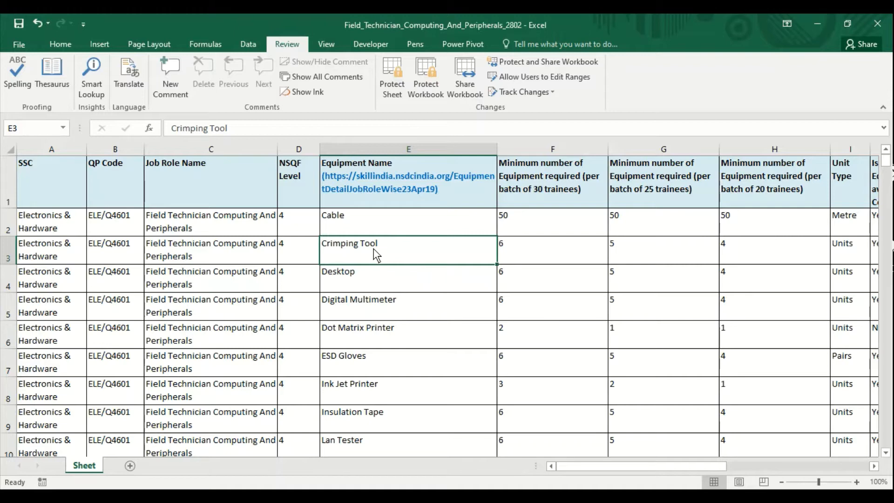
# Step: Run Smart Lookup on Crimping Tool, then on Digital Multimeter, scrolling through the Insights results
pyautogui.click(92, 87)
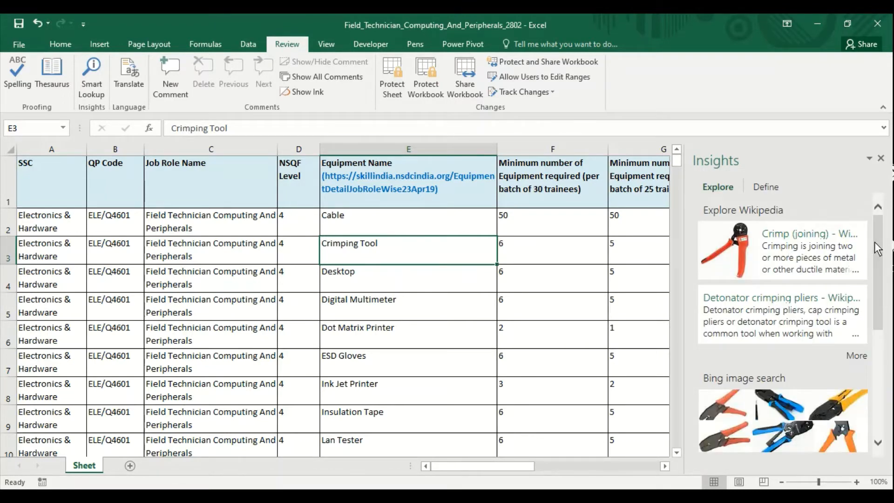
pyautogui.moveTo(880, 249); pyautogui.dragTo(888, 229)
pyautogui.click(390, 304)
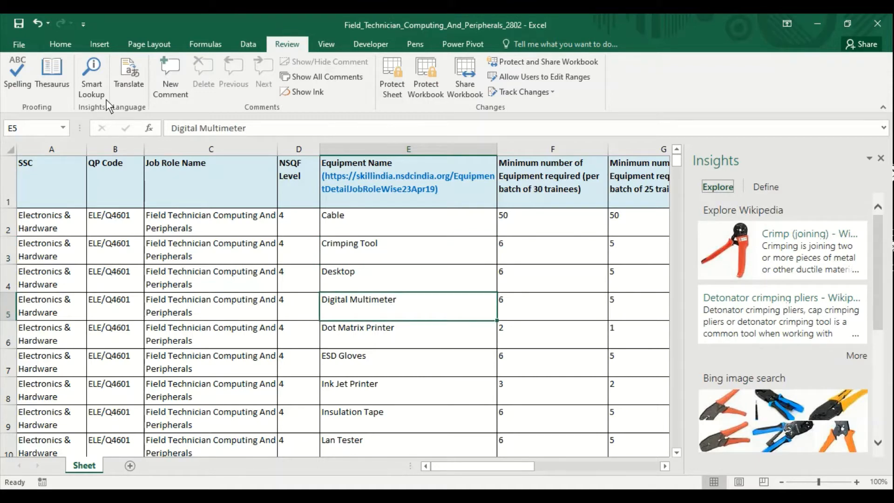
pyautogui.click(89, 85)
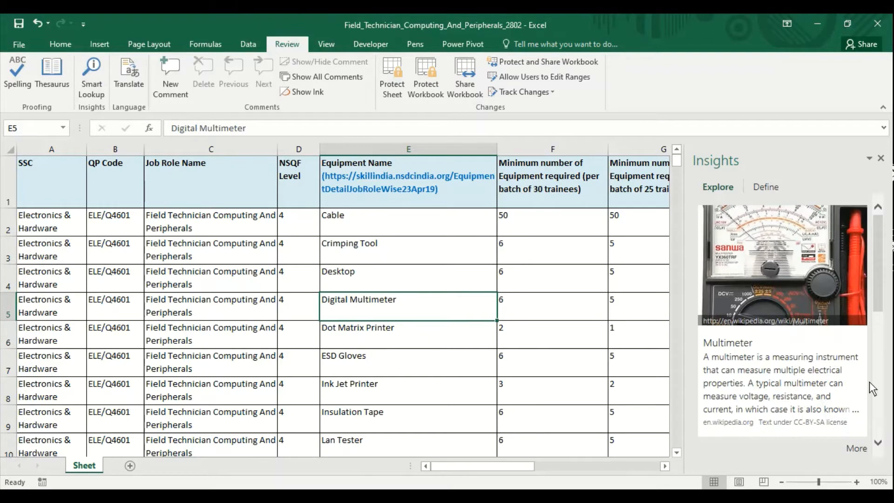
pyautogui.moveTo(887, 300); pyautogui.dragTo(889, 383)
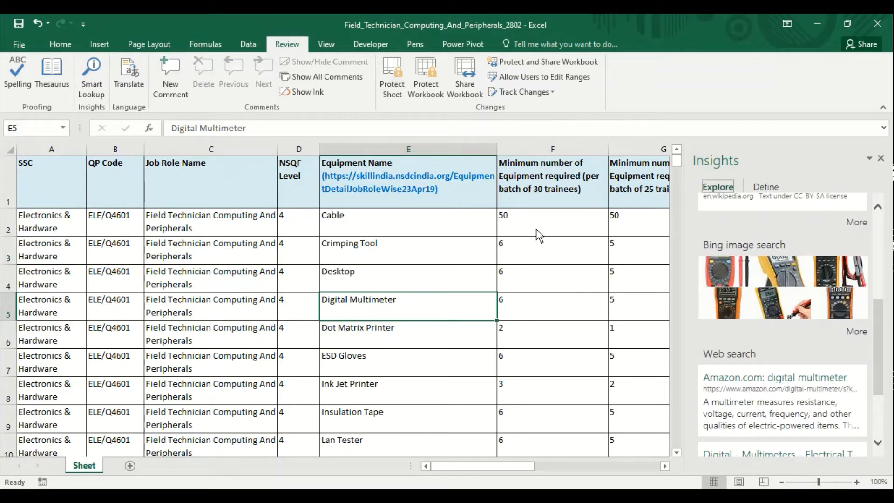
pyautogui.click(358, 228)
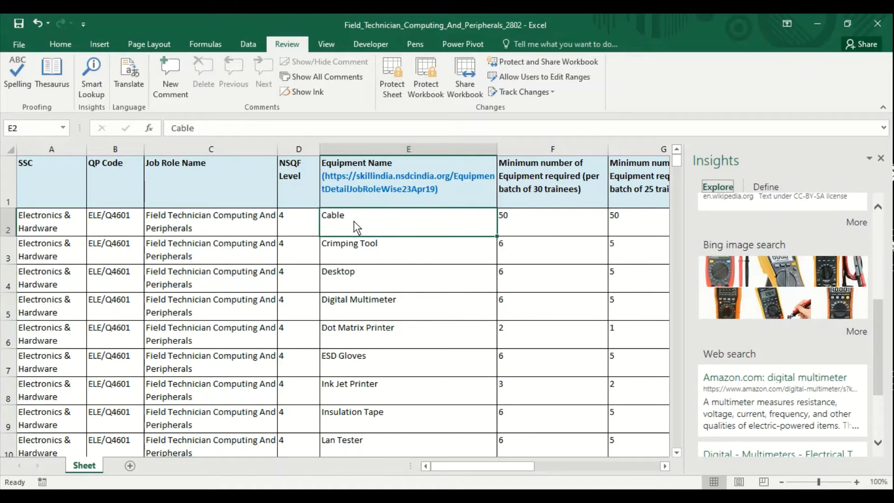
# Step: Translate Cable, accepting the send-text prompt, and close the Insights pane
pyautogui.click(116, 76)
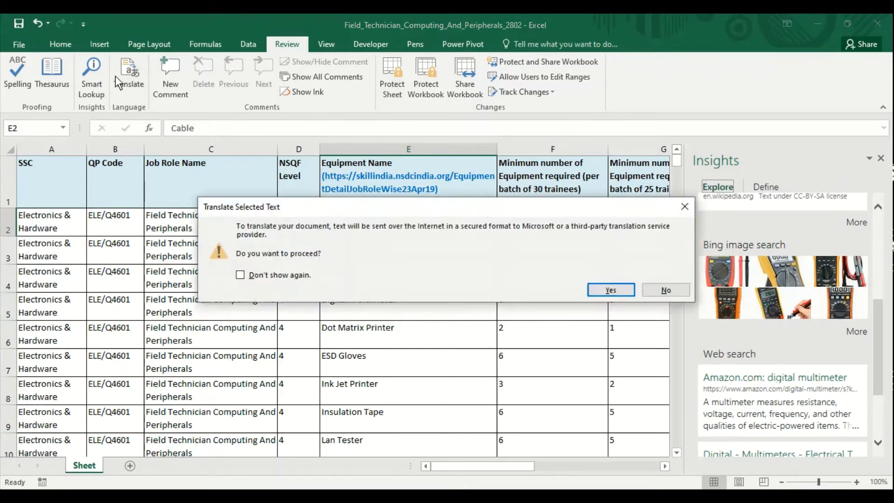
pyautogui.click(610, 291)
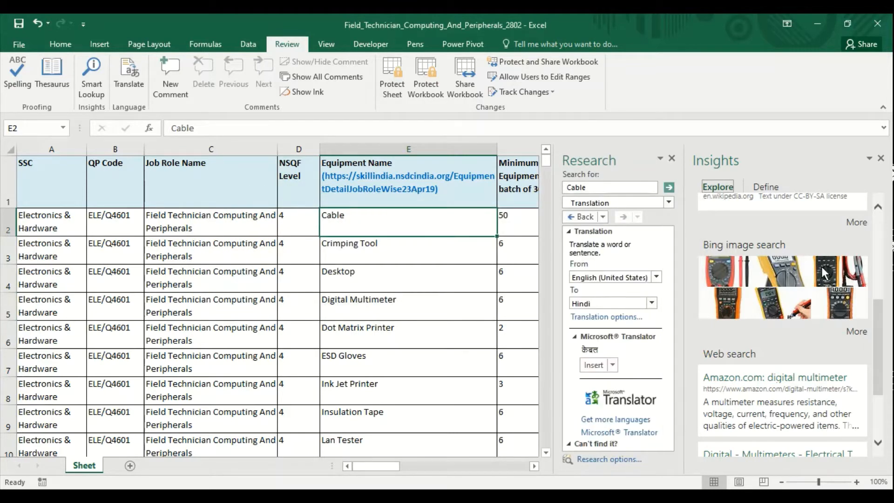
pyautogui.click(881, 158)
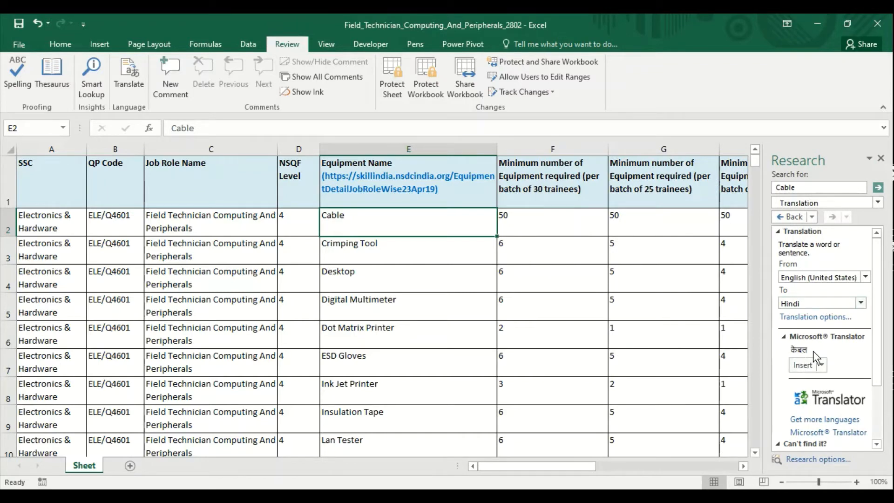
# Step: Translate Insulation Tape into Hindi, review the Microsoft Translator result, and close the Research pane
pyautogui.click(394, 419)
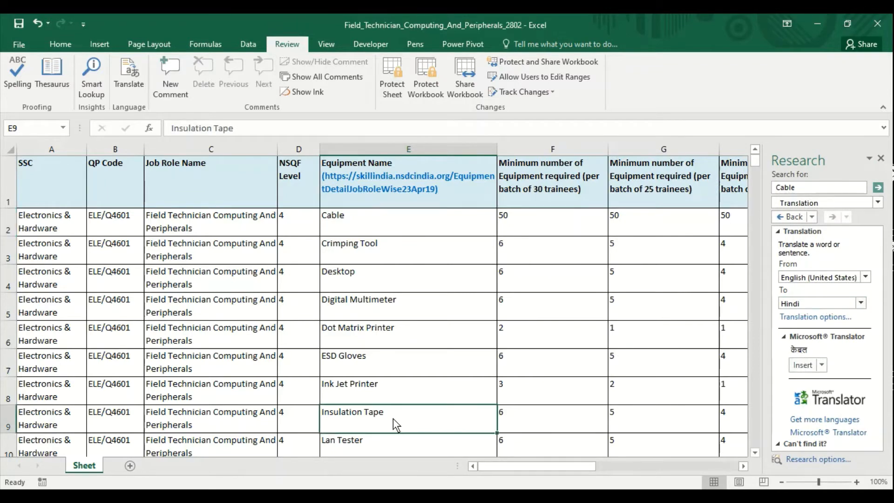
pyautogui.click(132, 83)
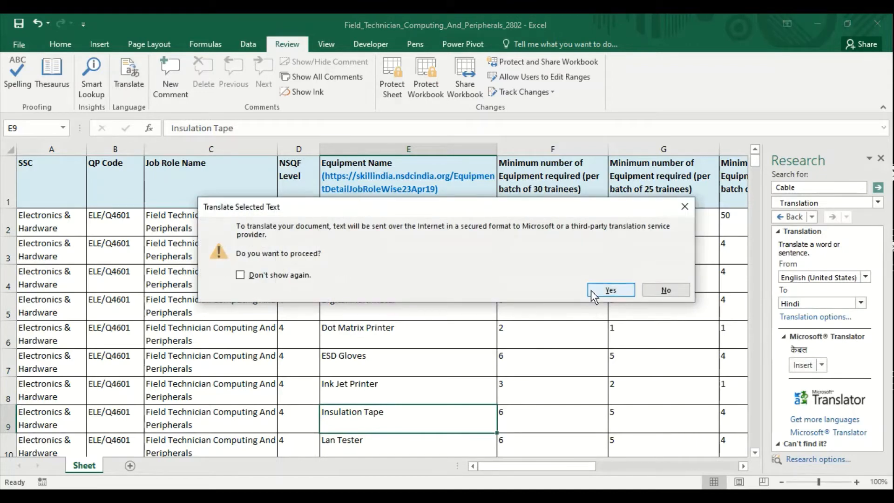
pyautogui.click(591, 291)
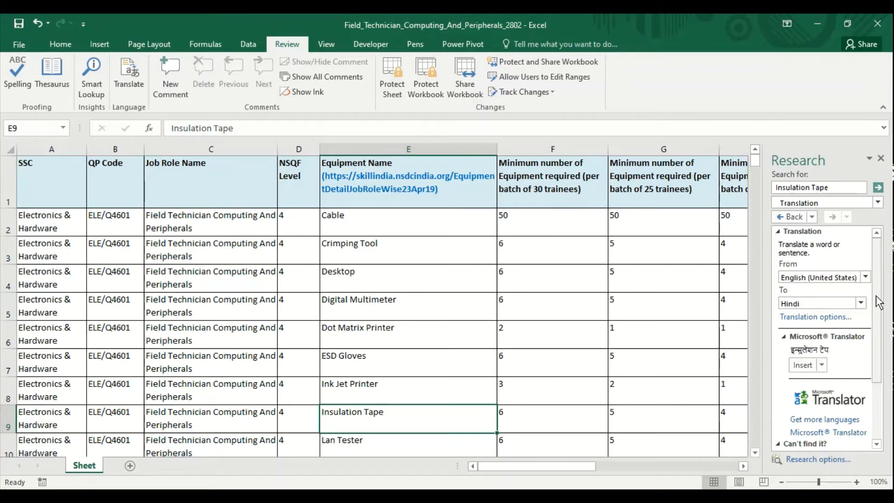
pyautogui.scroll(-5, 880, 299)
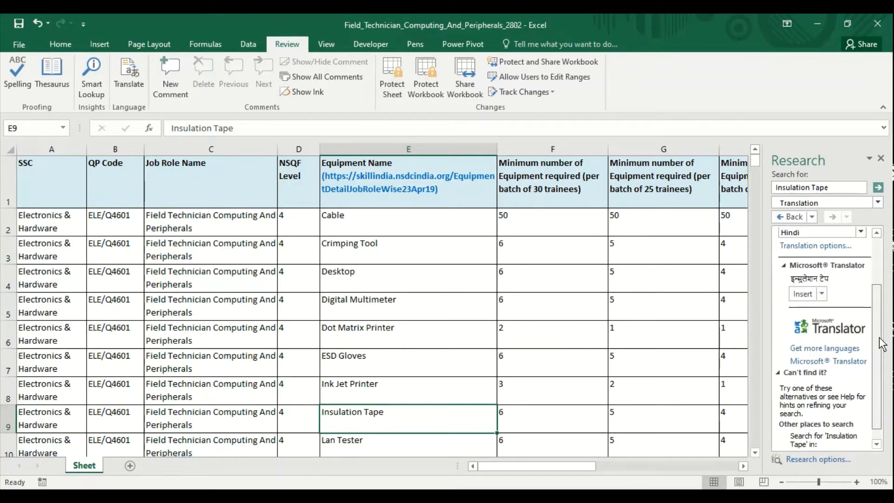
pyautogui.scroll(5, 886, 260)
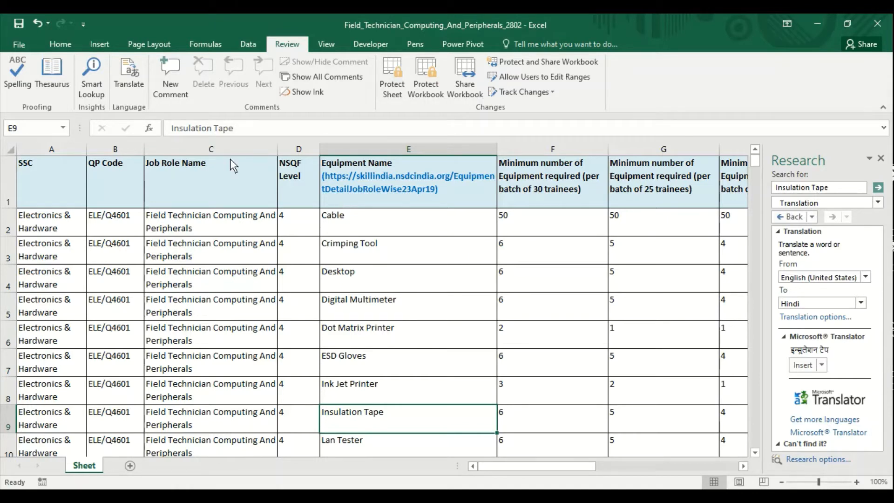
pyautogui.click(882, 159)
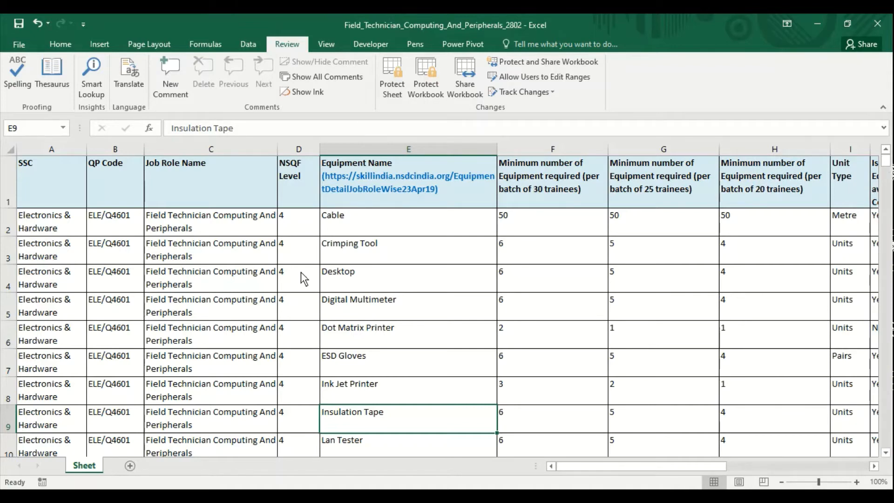
# Step: Add the comment 'It is a job role' to cell C2
pyautogui.click(189, 231)
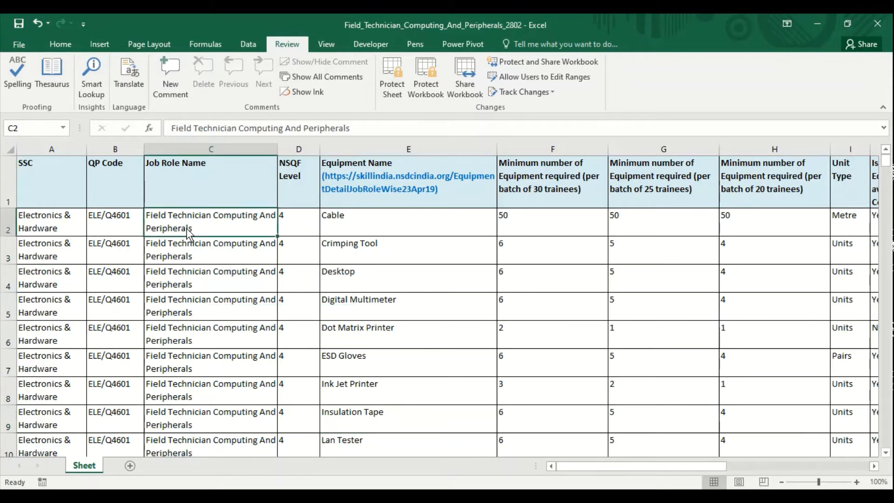
pyautogui.click(170, 91)
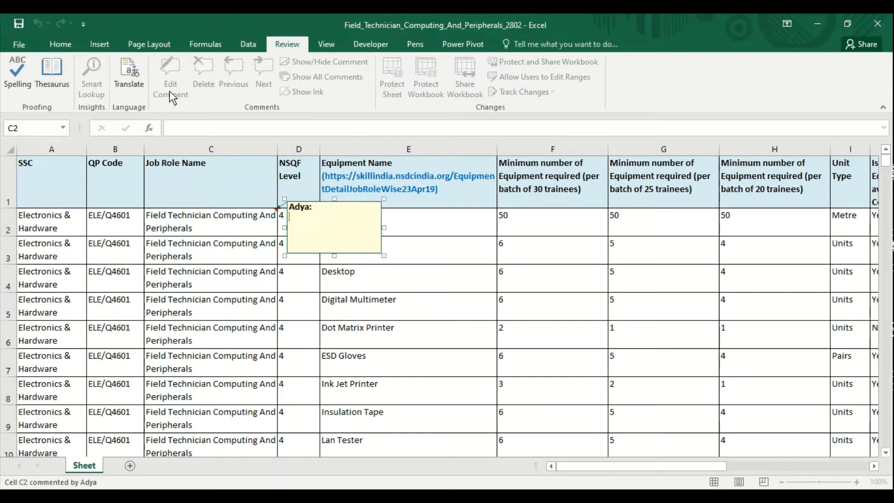
pyautogui.write('It s')
pyautogui.press('BackSpace')
pyautogui.write('is a job role')
# Step: Comment E5 'it is used to check voltage' and E10 'to check lan cable'
pyautogui.click(387, 303)
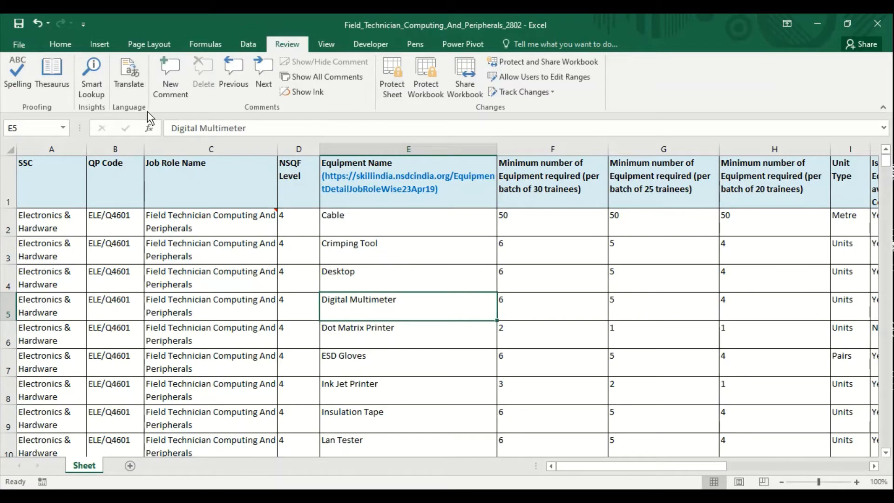
pyautogui.click(170, 93)
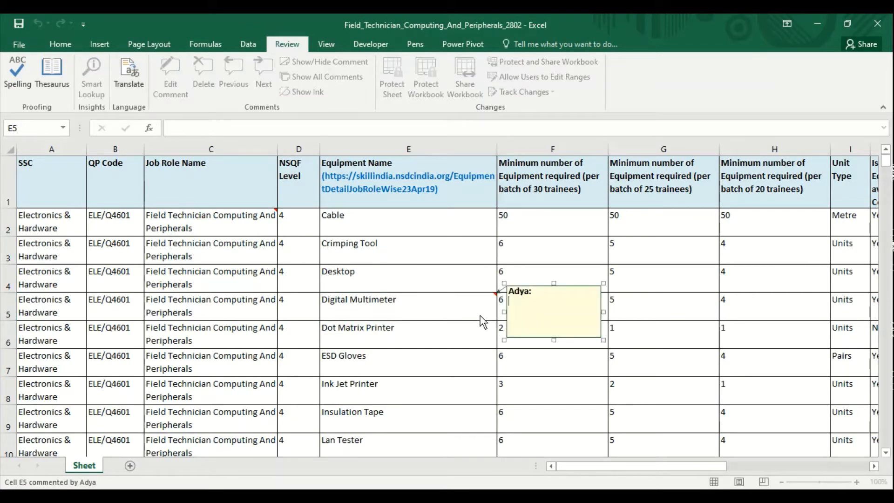
pyautogui.write('it is used to check voltage')
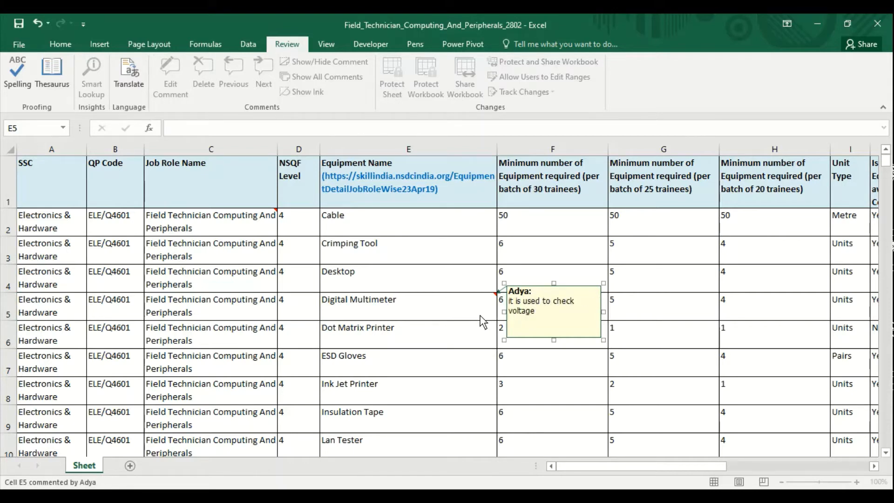
pyautogui.click(364, 446)
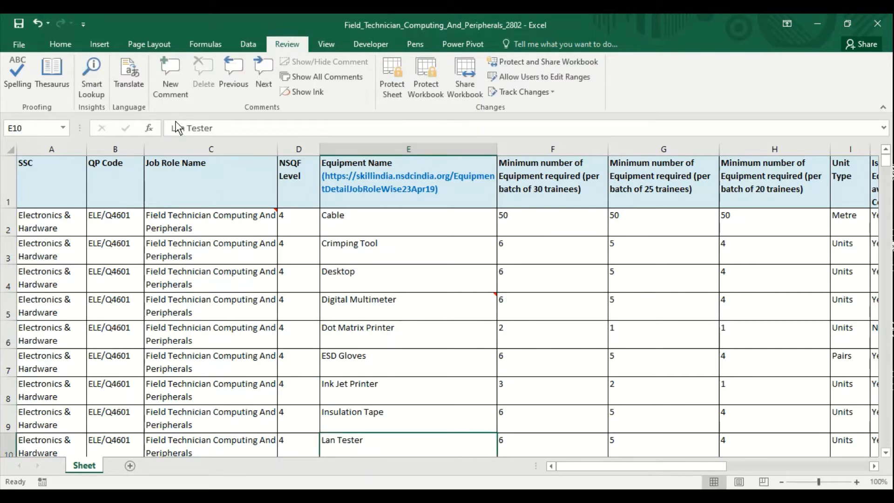
pyautogui.click(166, 91)
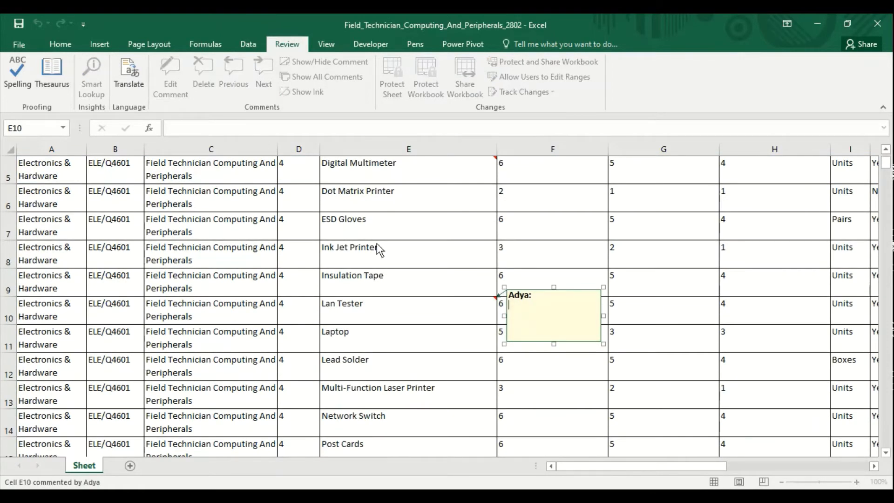
pyautogui.write('to check lan cable')
pyautogui.click(315, 361)
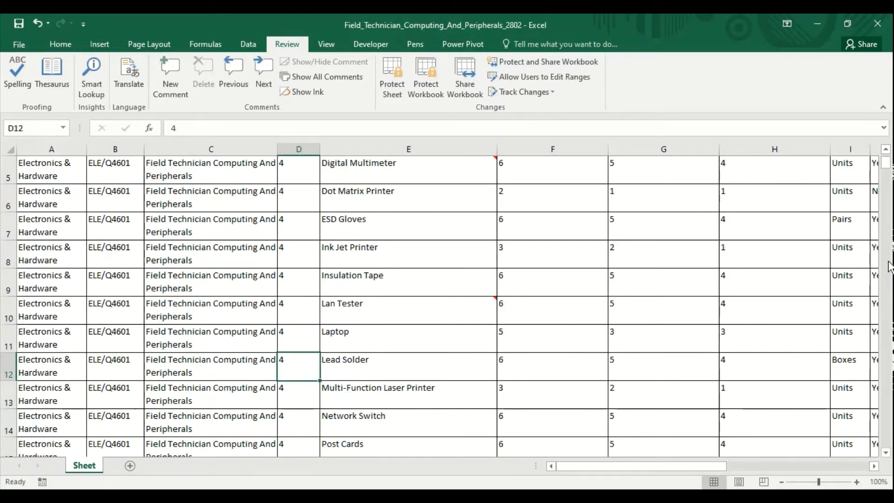
# Step: Check the comments on Digital Multimeter and C2 by pointing at the cells
pyautogui.scroll(2, 473, 280)
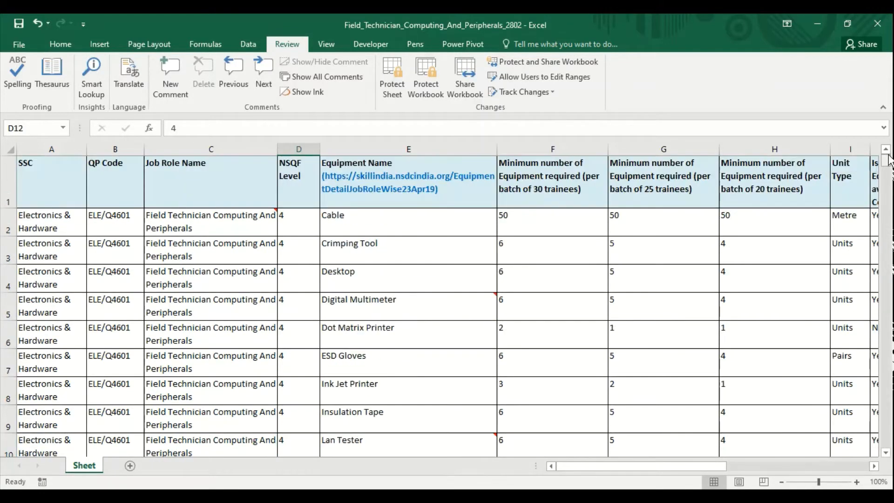
pyautogui.click(474, 280)
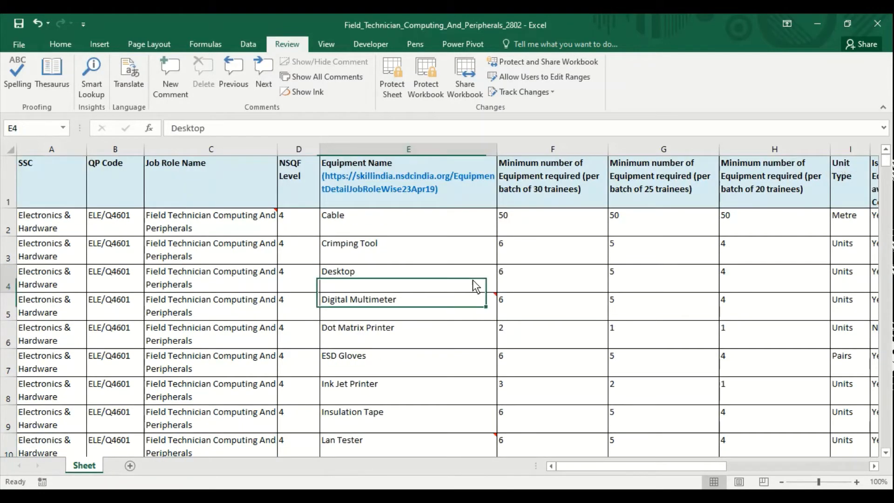
pyautogui.click(438, 305)
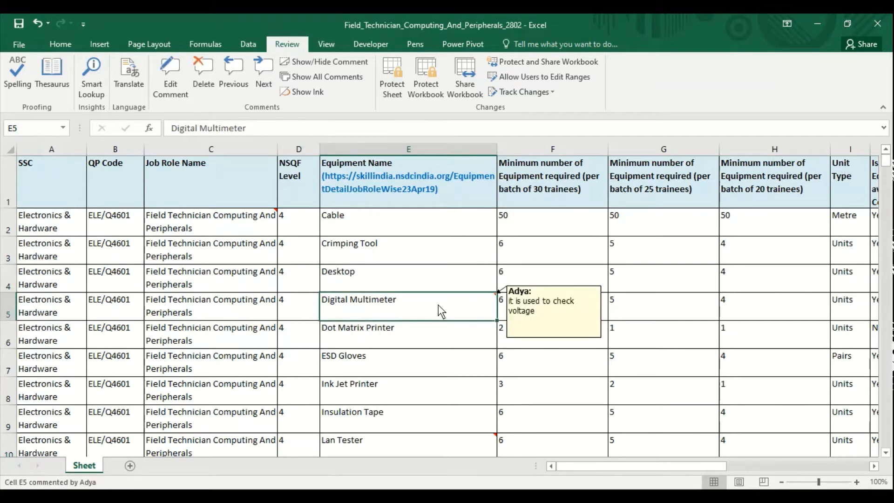
pyautogui.click(254, 219)
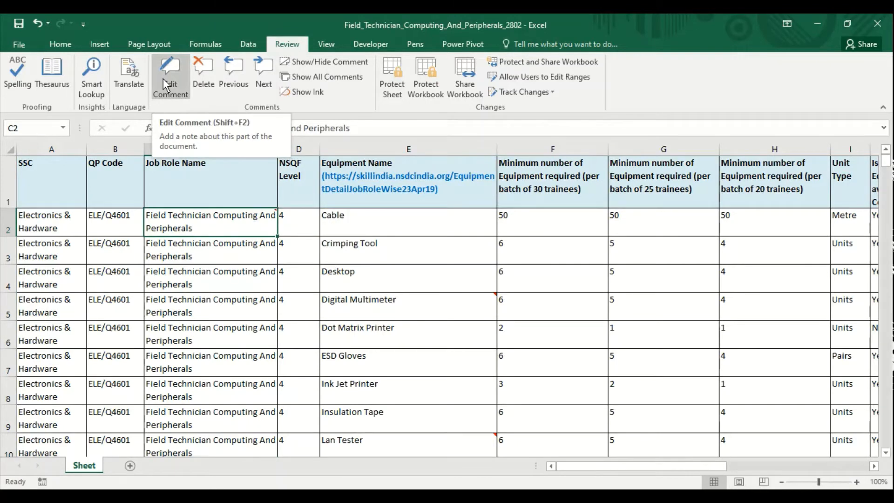
# Step: Open the C2 comment, then step through all comments with Next and Previous from the start
pyautogui.click(178, 82)
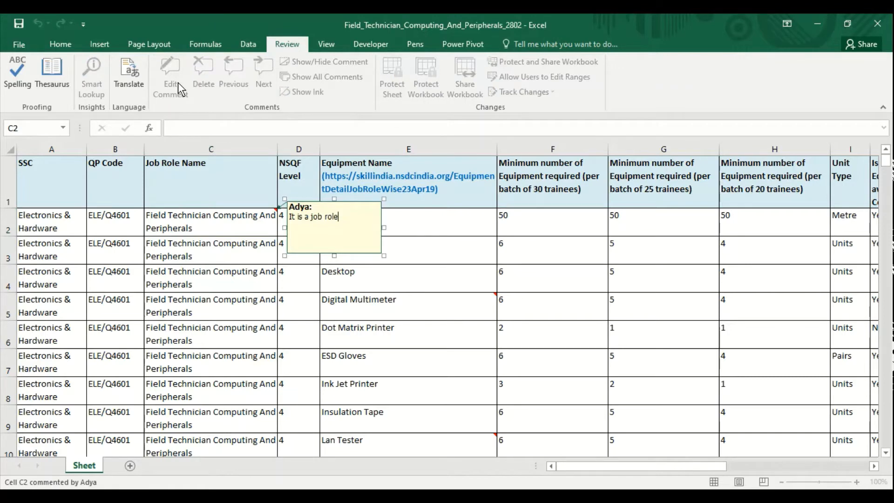
pyautogui.click(216, 233)
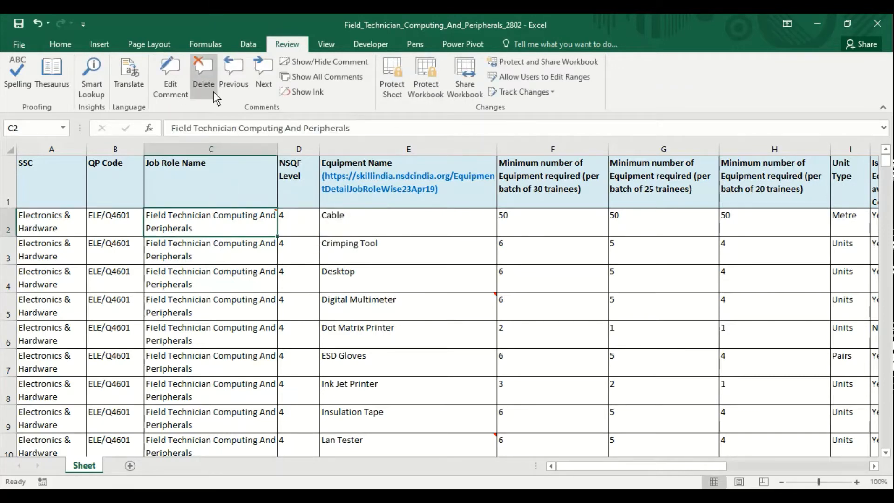
pyautogui.click(258, 85)
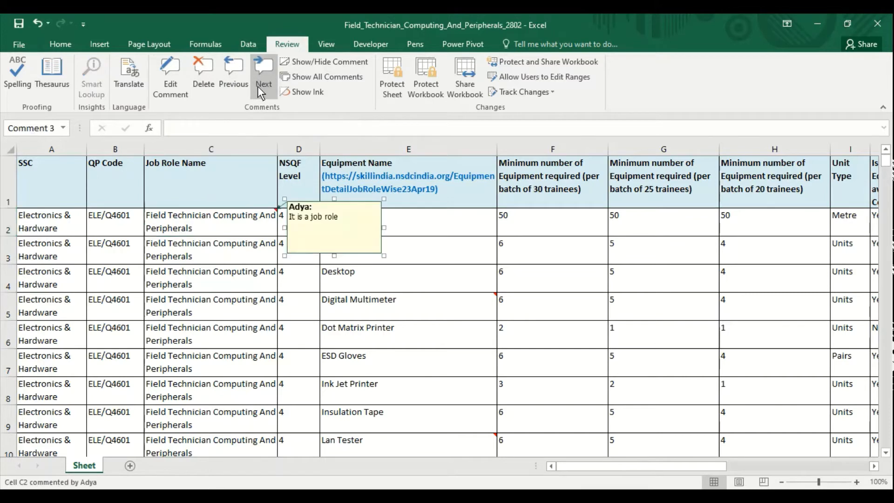
pyautogui.click(258, 86)
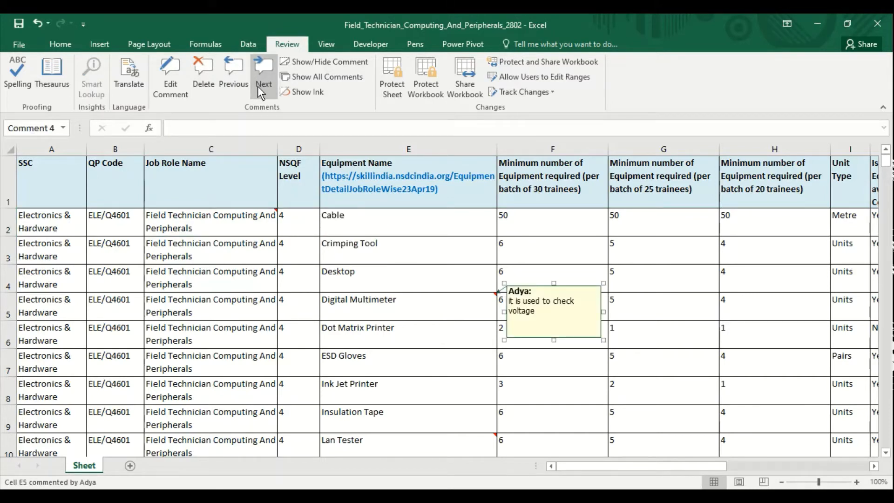
pyautogui.click(257, 86)
pyautogui.click(258, 86)
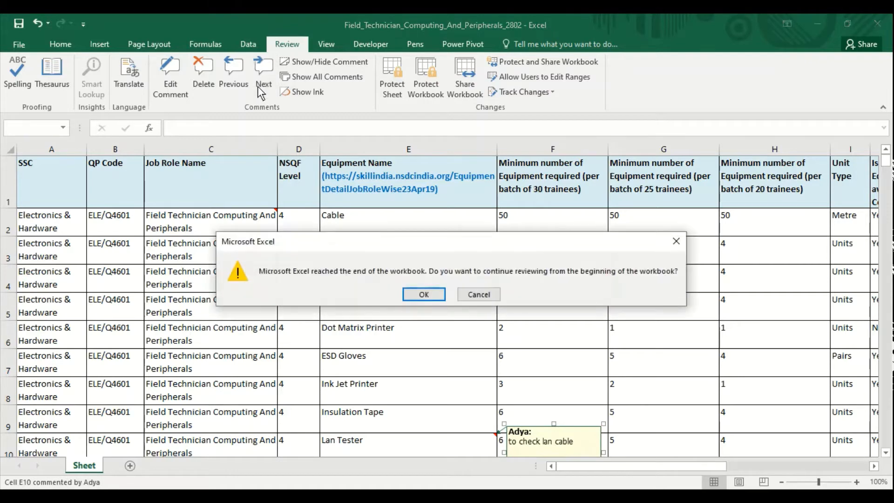
pyautogui.click(434, 292)
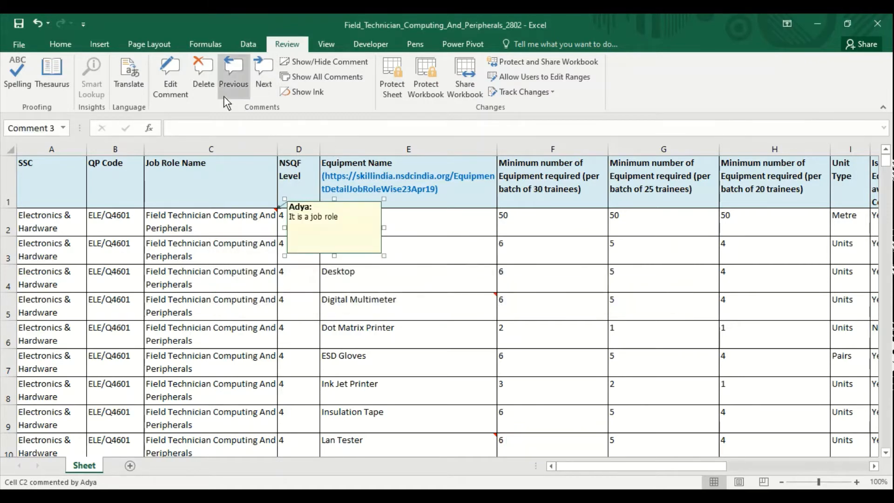
pyautogui.click(230, 77)
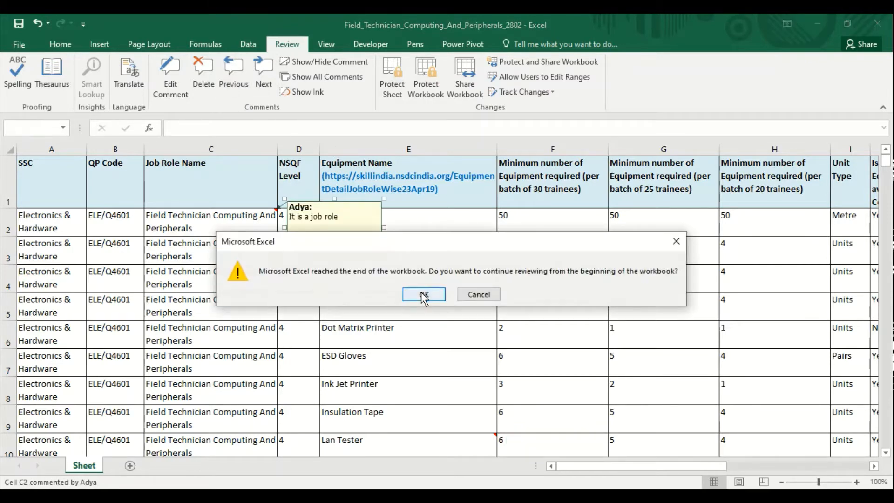
pyautogui.click(424, 295)
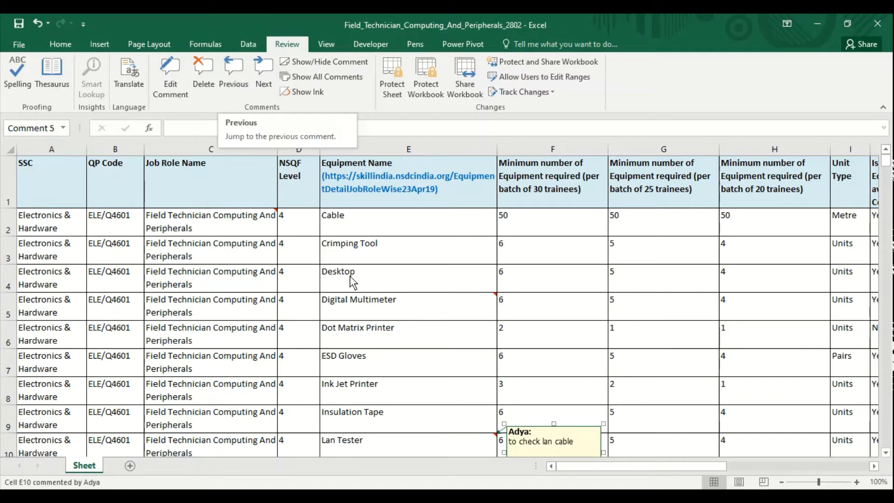
# Step: Delete the 'to check lan cable' comment on E10 and the 'It is a job role' comment on C2
pyautogui.click(197, 74)
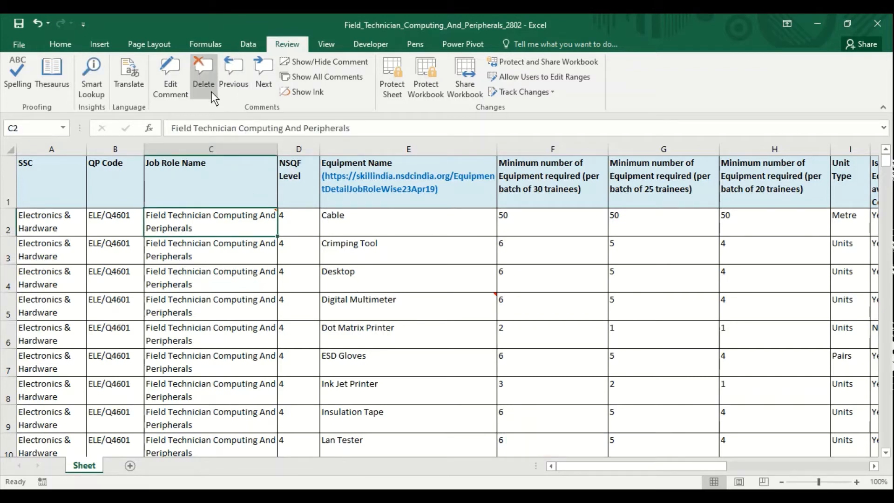
pyautogui.click(235, 78)
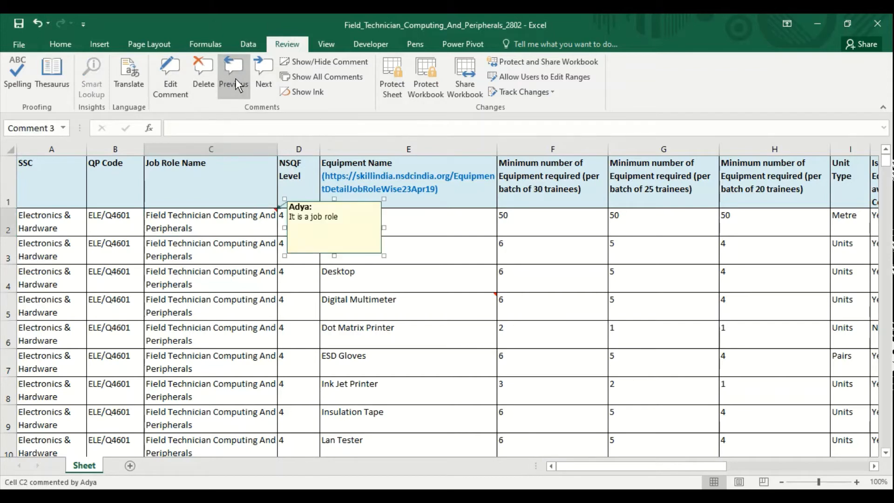
pyautogui.click(214, 82)
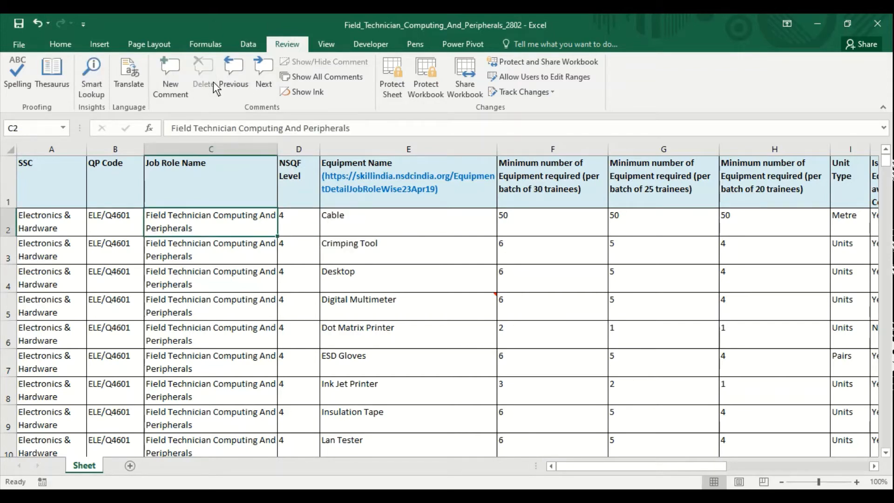
pyautogui.click(264, 79)
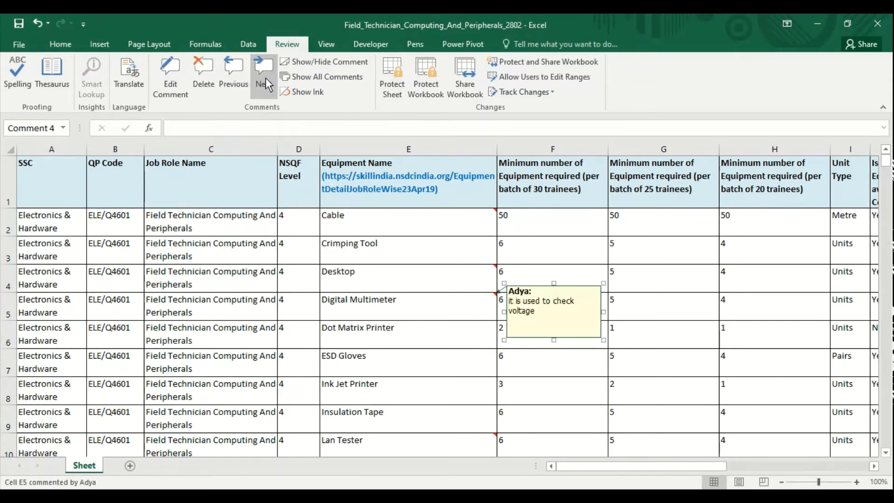
pyautogui.click(319, 80)
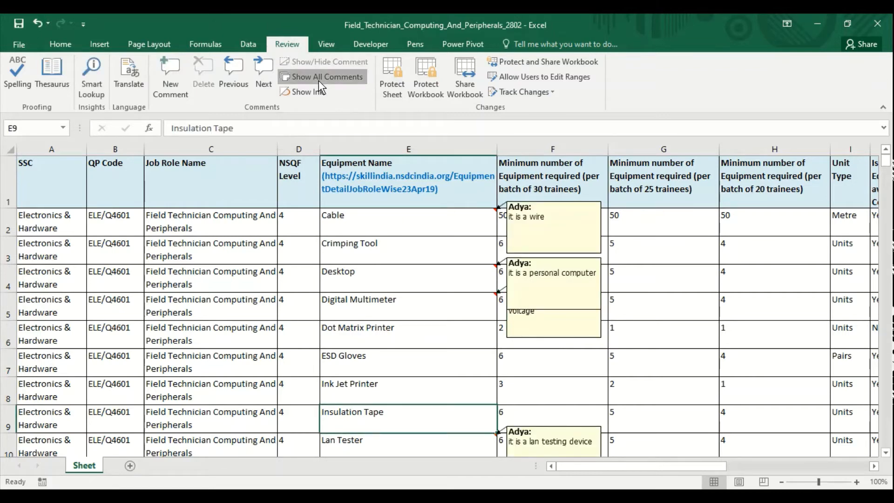
pyautogui.click(319, 81)
pyautogui.click(318, 81)
pyautogui.click(318, 80)
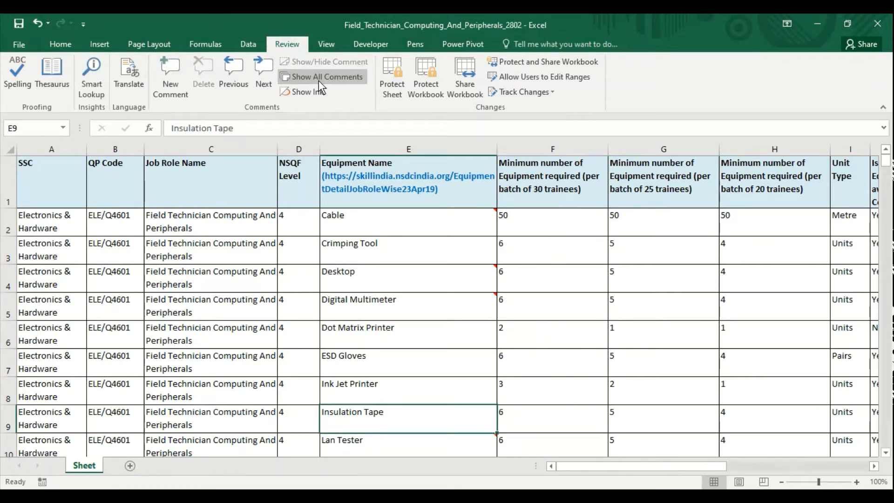
pyautogui.click(319, 80)
pyautogui.click(319, 80)
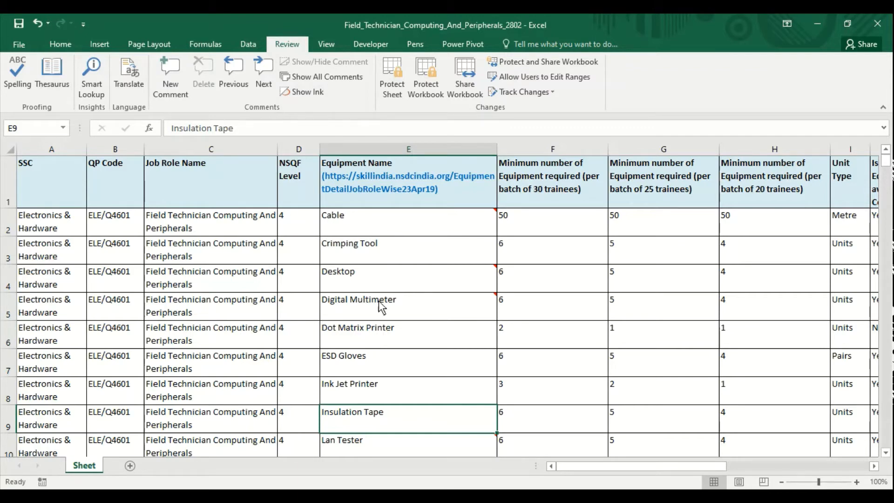
pyautogui.moveTo(382, 307)
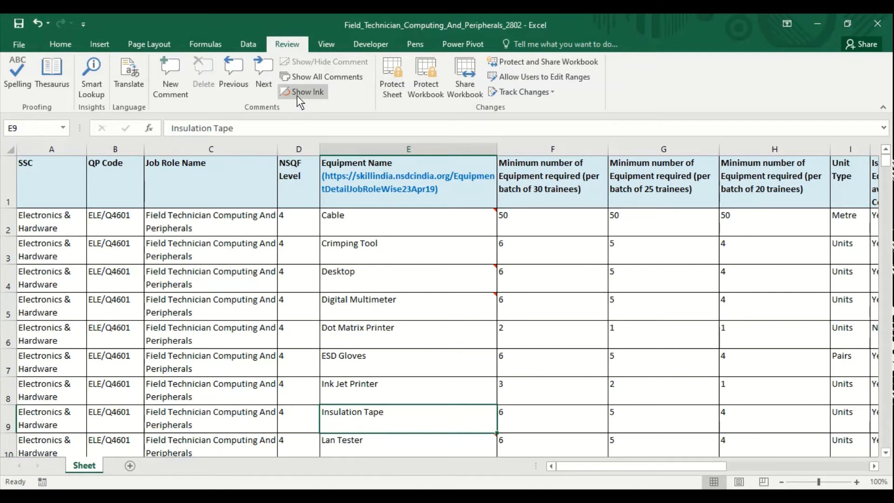
pyautogui.click(416, 362)
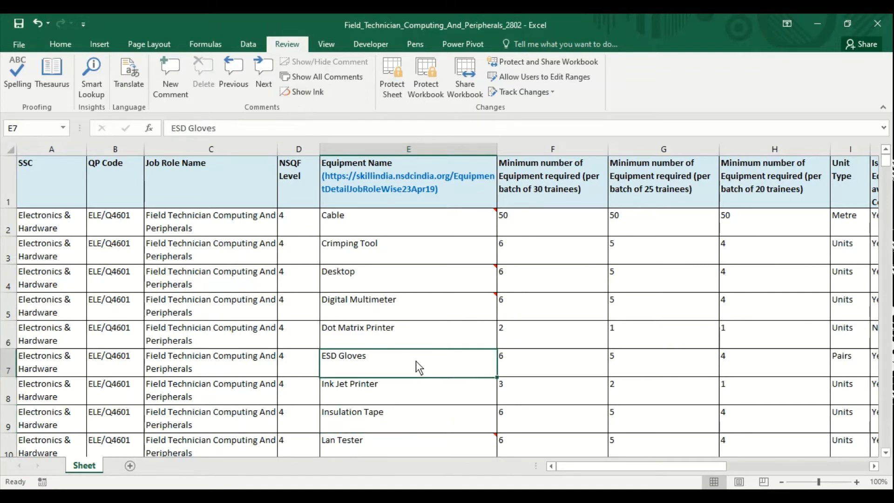
pyautogui.click(122, 342)
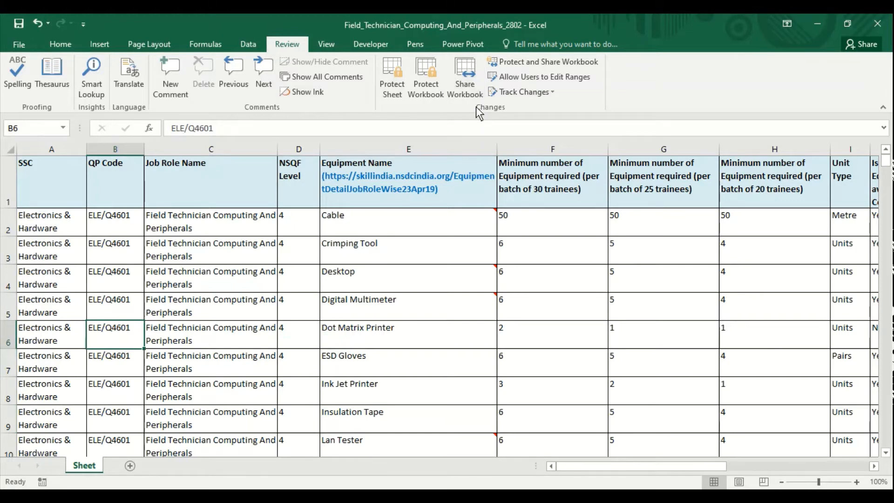
pyautogui.moveTo(332, 302)
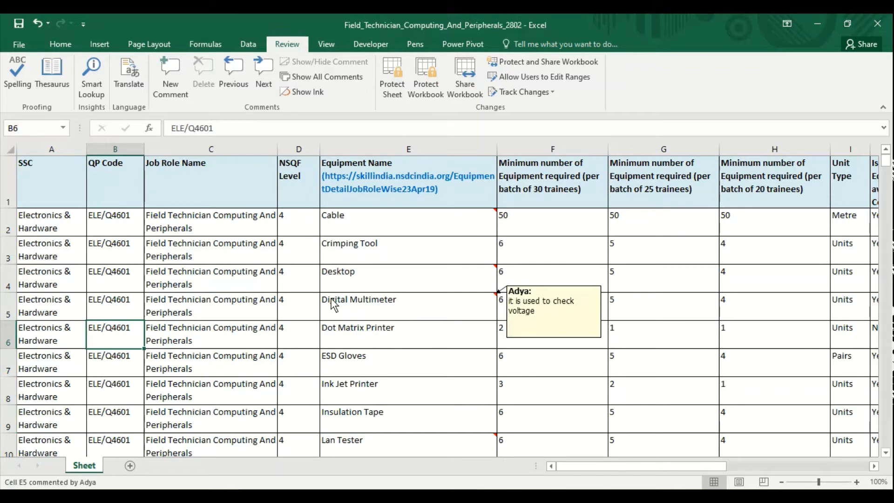
# Step: Protect the sheet with a password, entering it twice to confirm
pyautogui.click(393, 89)
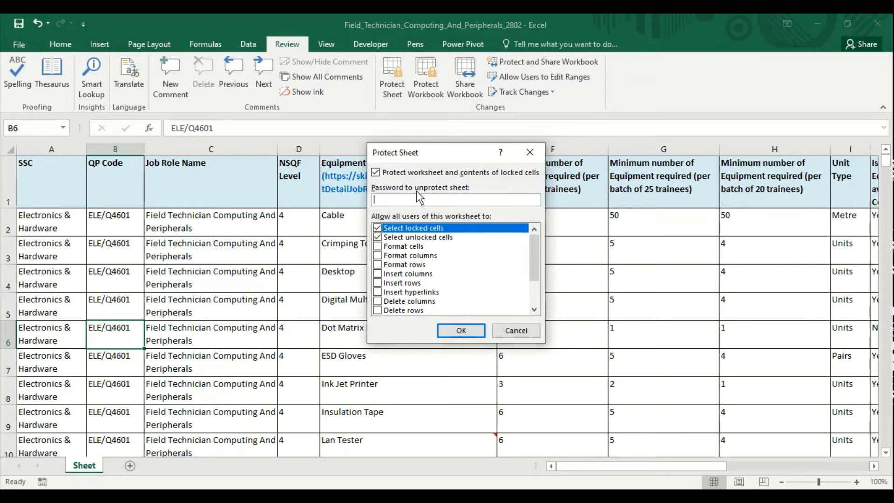
pyautogui.write('123')
pyautogui.press('Return')
pyautogui.write('123')
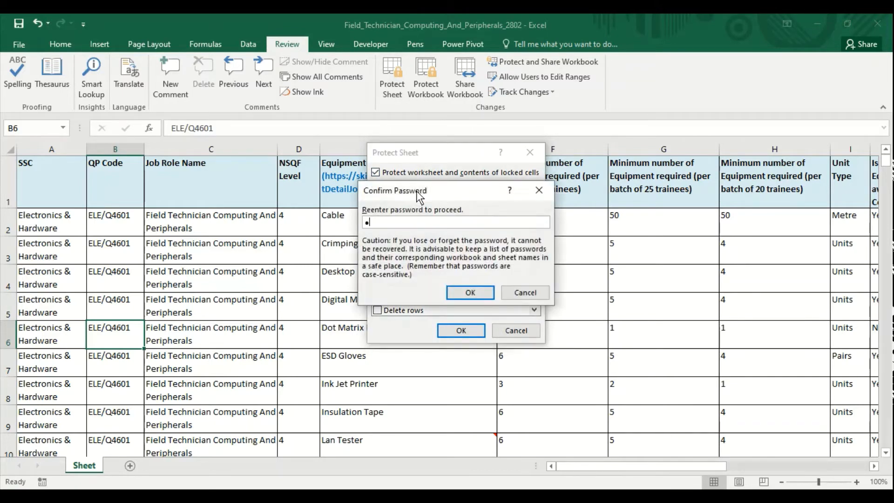
pyautogui.press('Return')
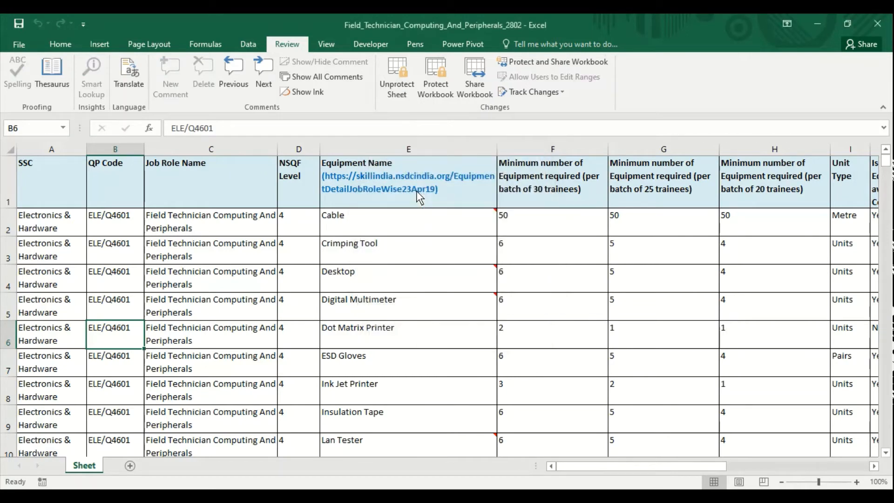
# Step: Try editing cells E5 and C6 on the protected sheet, dismissing each protection warning
pyautogui.click(392, 301)
pyautogui.doubleClick(392, 301)
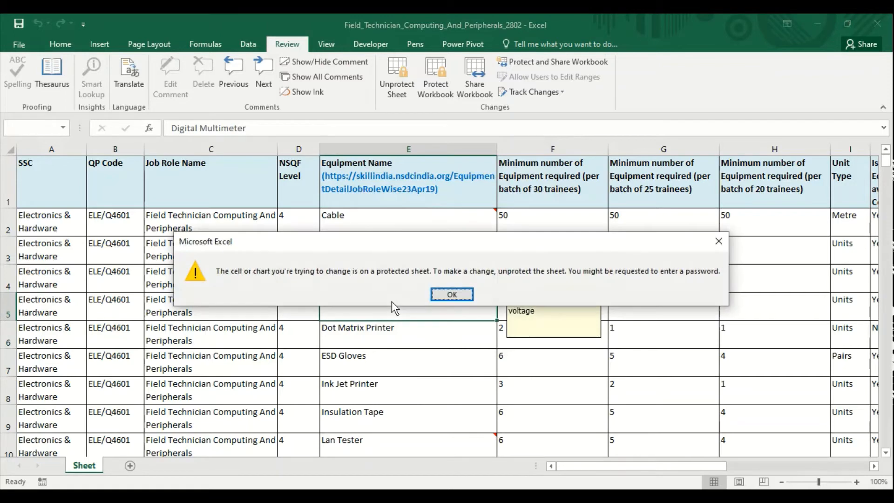
pyautogui.click(452, 294)
pyautogui.click(277, 342)
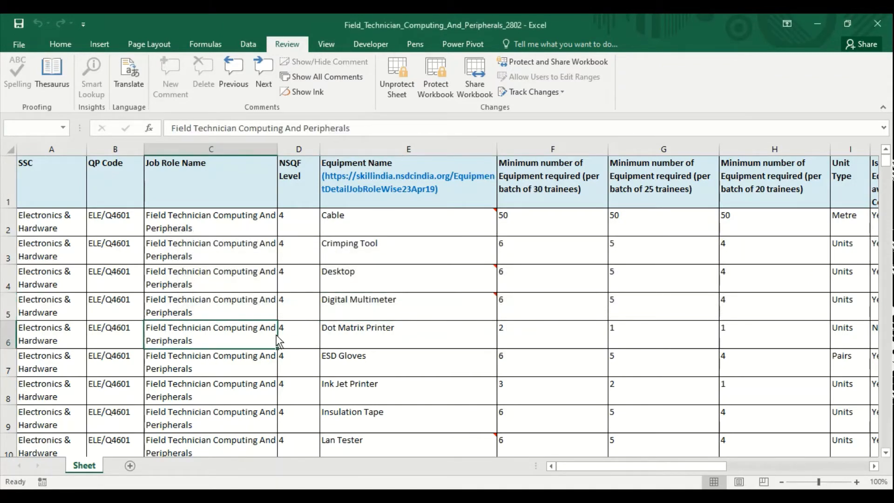
pyautogui.doubleClick(279, 344)
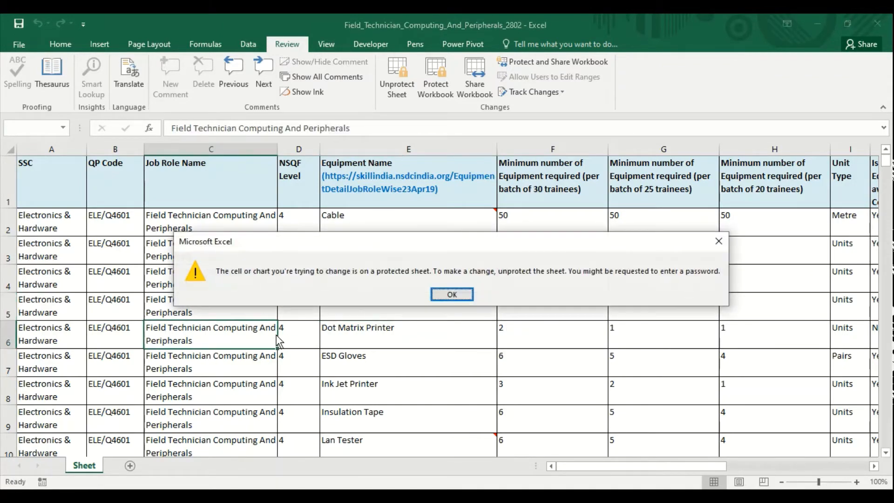
pyautogui.click(452, 294)
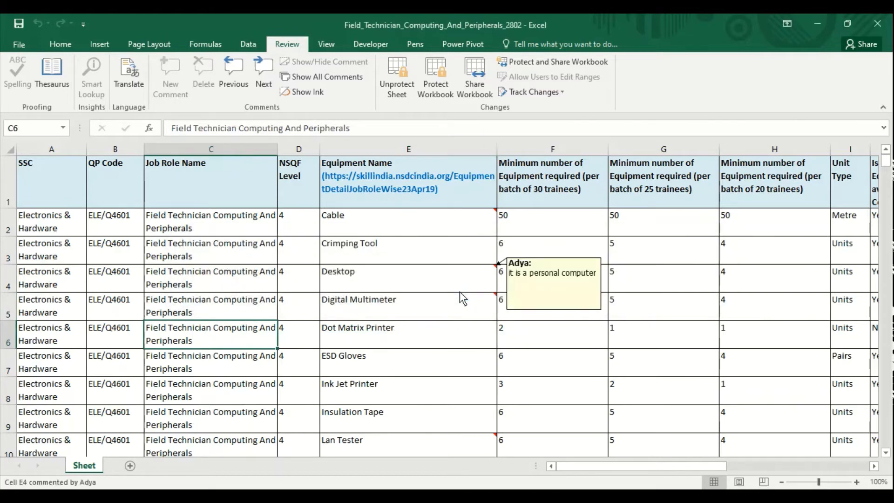
pyautogui.doubleClick(219, 340)
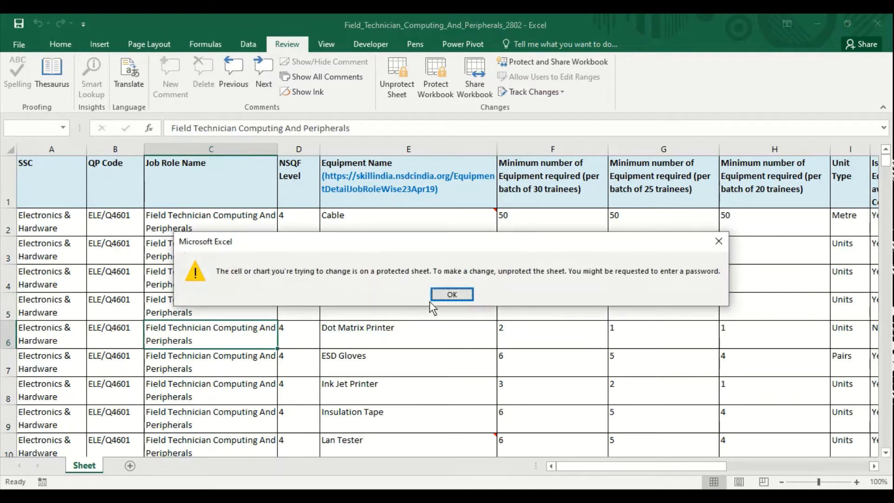
pyautogui.click(446, 295)
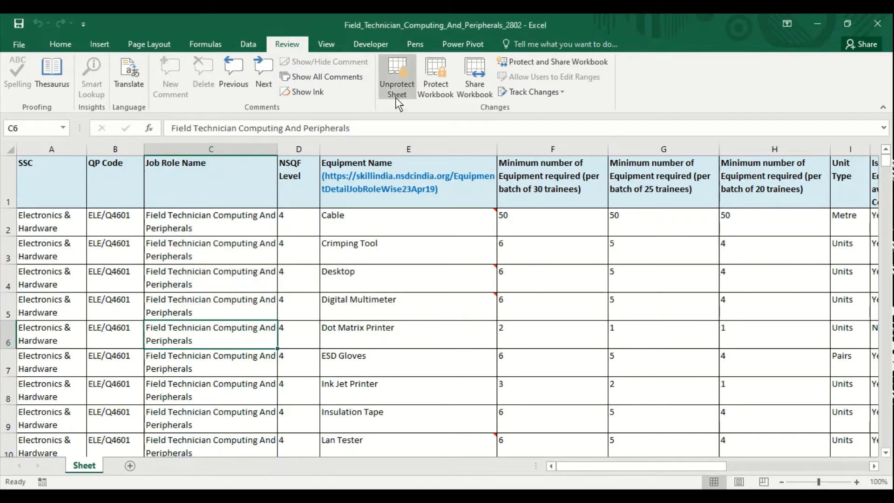
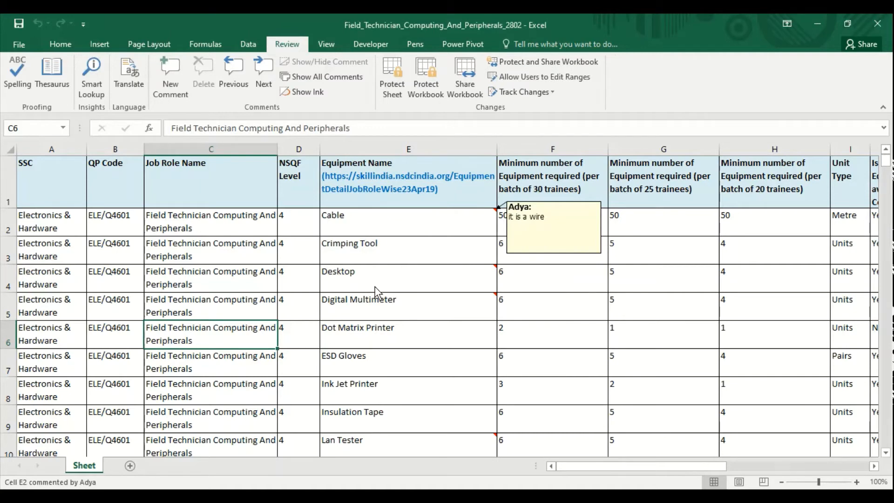
# Step: Change D4's NSQF level to 5, then restore it to 4
pyautogui.click(294, 279)
pyautogui.write('5')
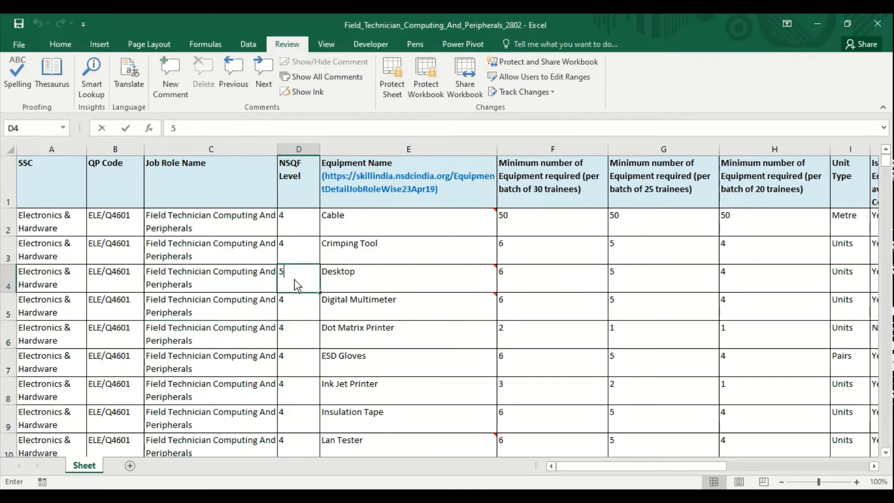
pyautogui.press('Return')
pyautogui.press('Up')
pyautogui.write('4')
pyautogui.press('Return')
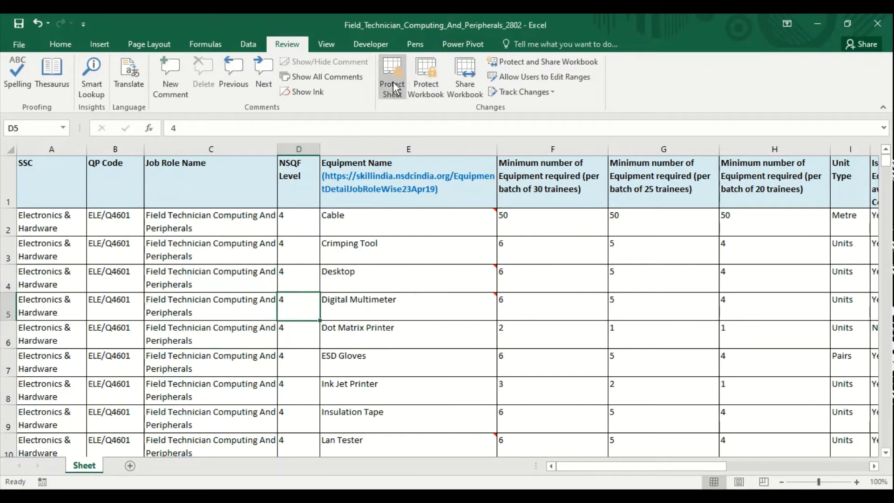
# Step: Delete the comments on Desktop (E4) and Cable (E2), then bring up workbook structure protection
pyautogui.click(461, 272)
pyautogui.click(443, 316)
pyautogui.click(425, 283)
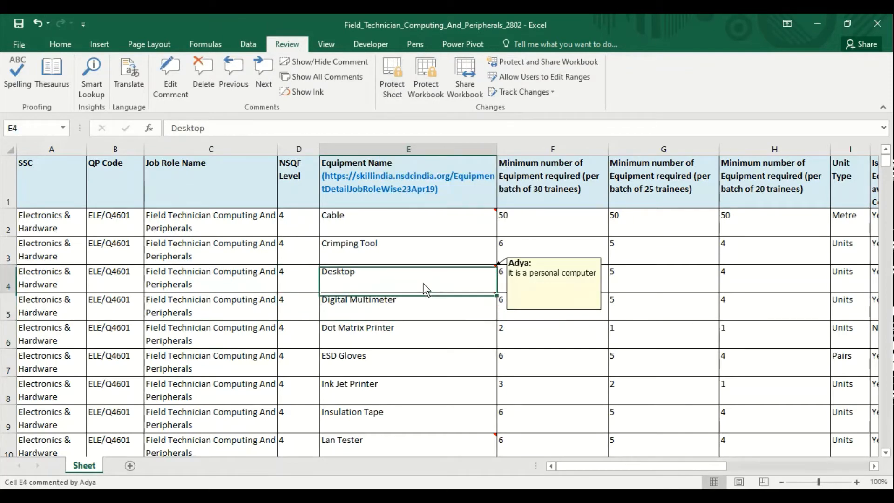
pyautogui.click(193, 80)
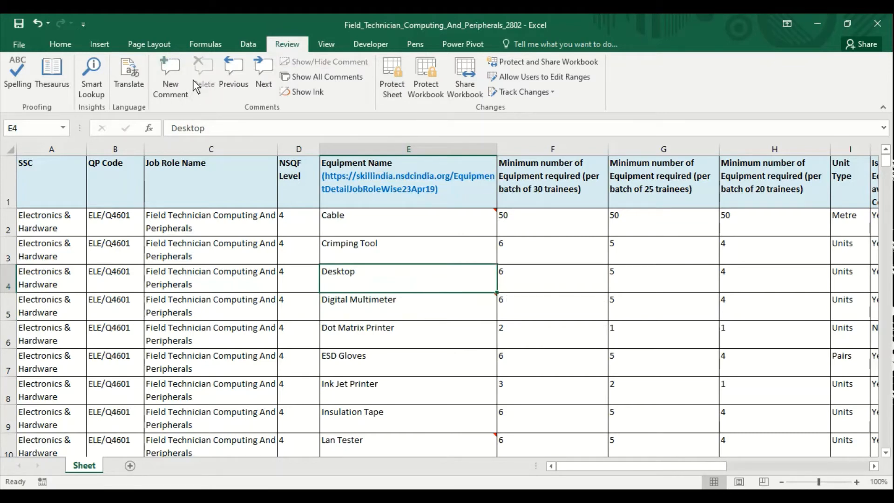
pyautogui.click(402, 222)
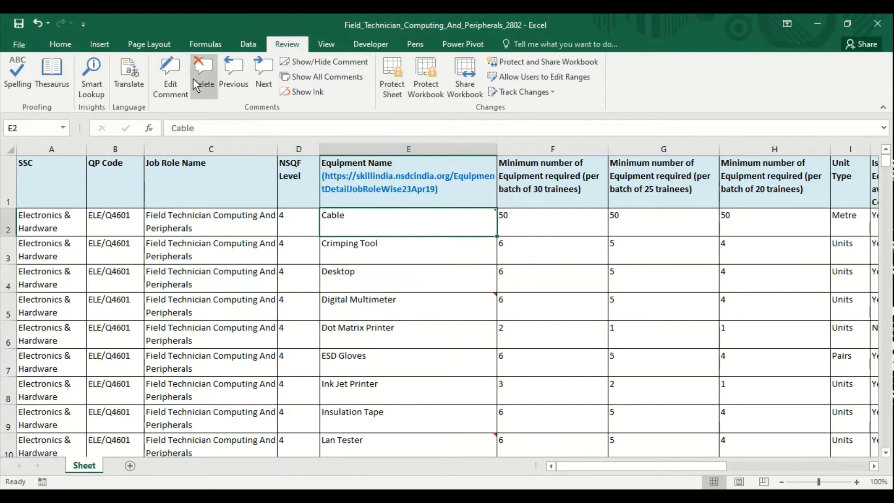
pyautogui.click(193, 78)
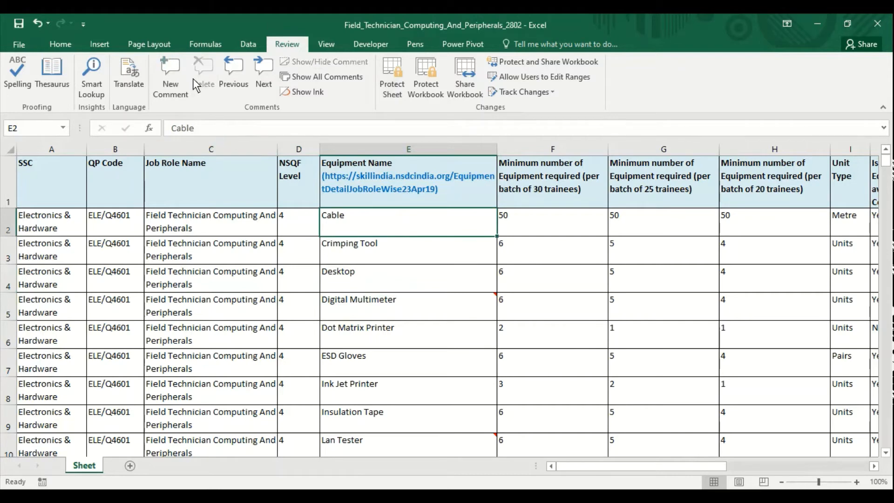
pyautogui.click(455, 285)
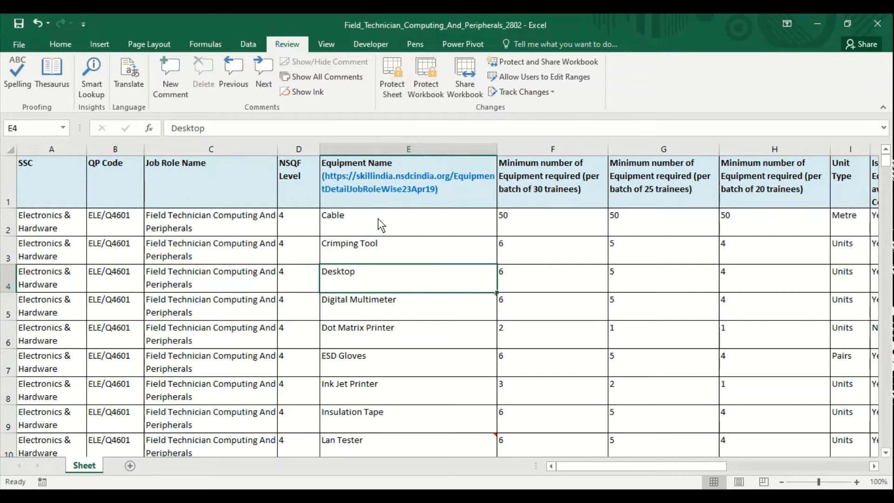
pyautogui.click(424, 91)
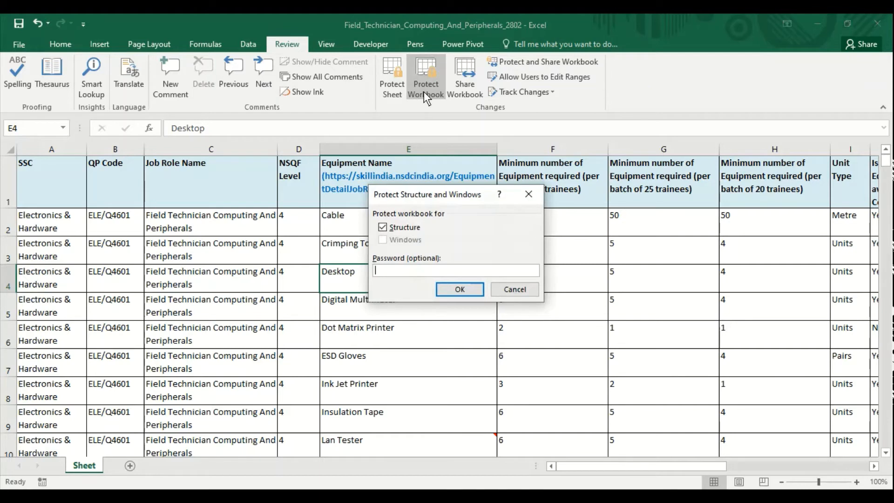
# Step: Lock the workbook structure with a password, re-entering it to confirm
pyautogui.write('123')
pyautogui.press('Return')
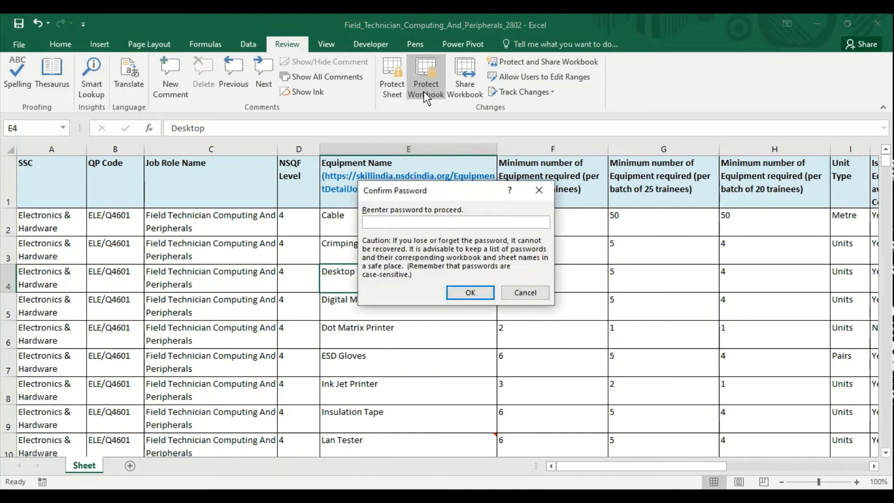
pyautogui.write('123')
pyautogui.press('Return')
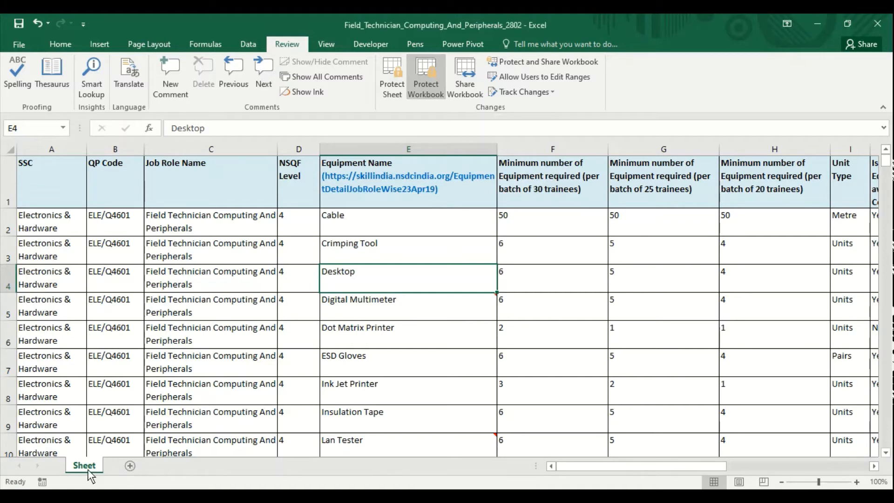
# Step: Unprotect the workbook structure with its password, add blank Sheet1, and return to Sheet
pyautogui.click(295, 356)
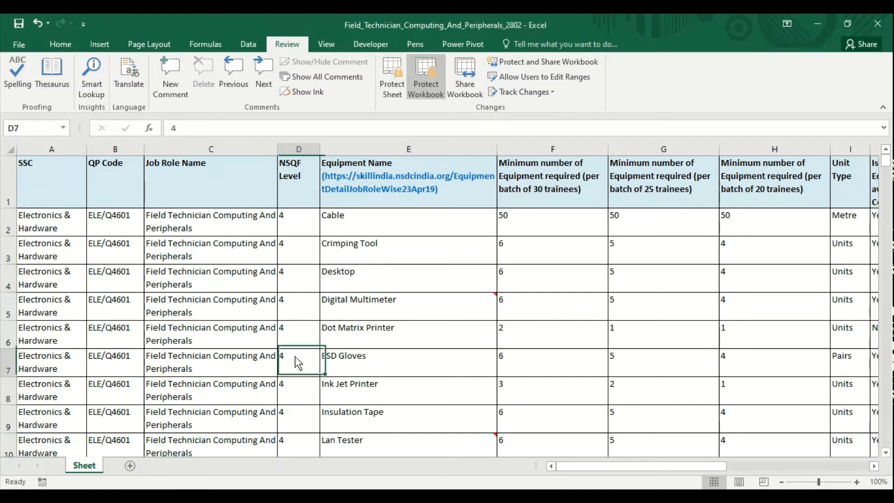
pyautogui.click(465, 344)
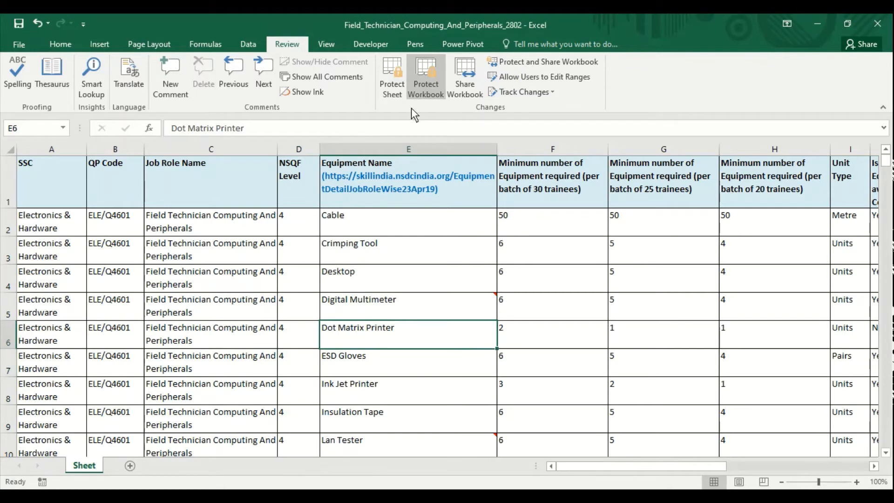
pyautogui.click(422, 79)
pyautogui.write('1234')
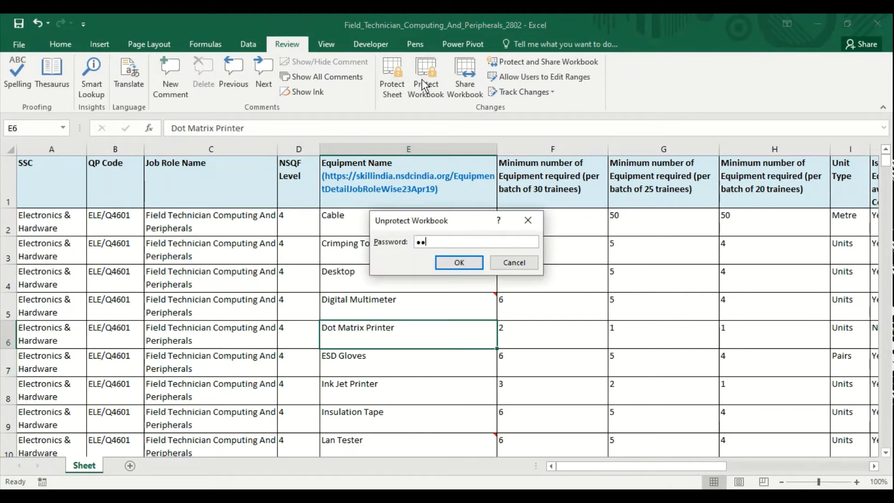
pyautogui.press('Return')
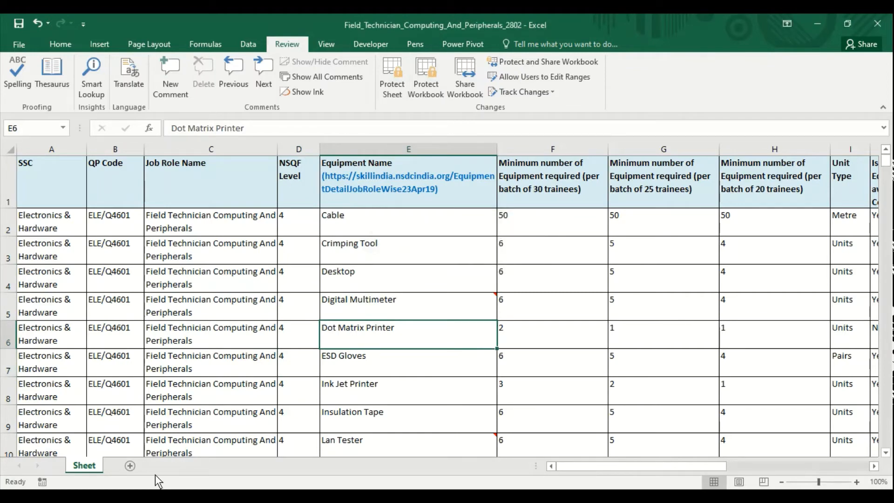
pyautogui.click(135, 466)
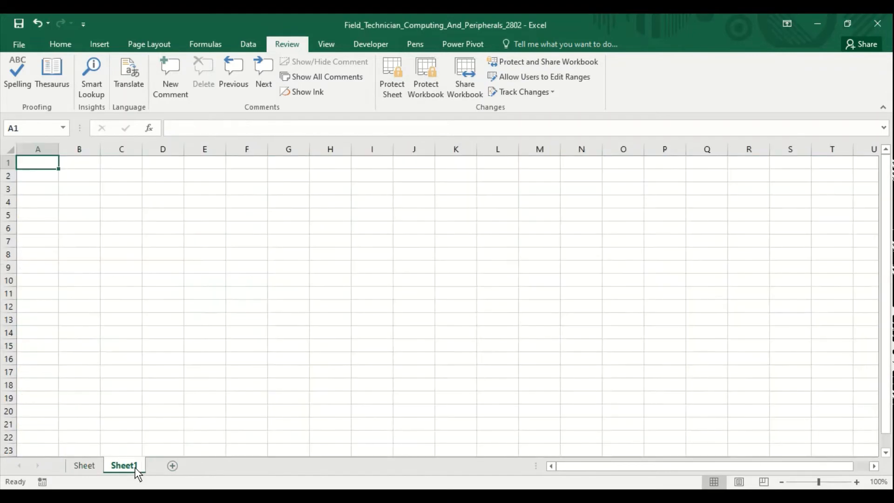
pyautogui.click(82, 467)
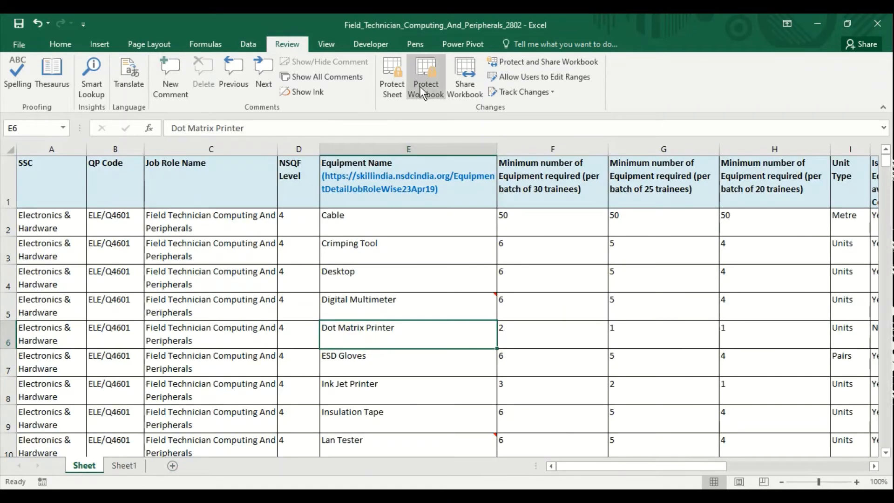
# Step: Enable 'Allow changes by more than one user' and accept saving the workbook as shared
pyautogui.click(468, 88)
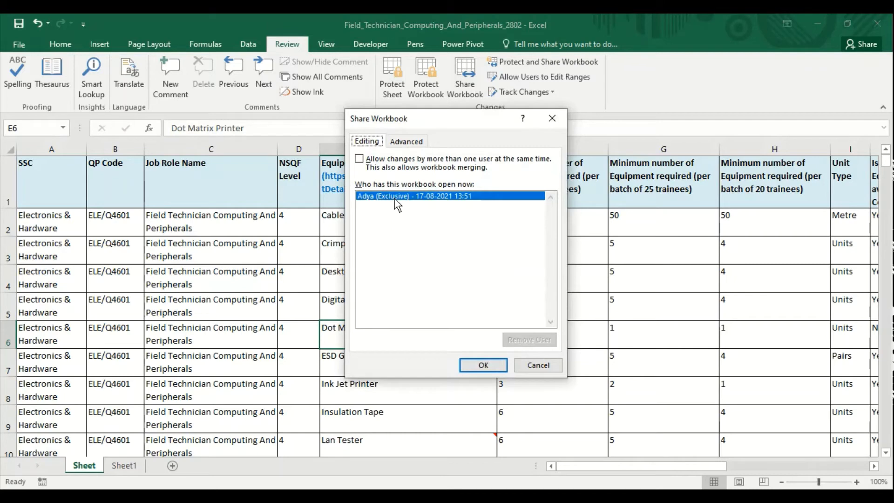
pyautogui.click(361, 160)
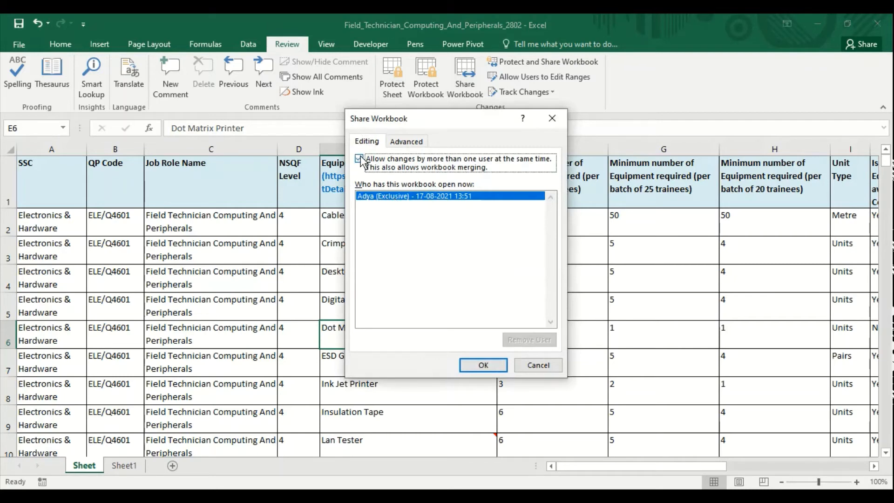
pyautogui.click(485, 364)
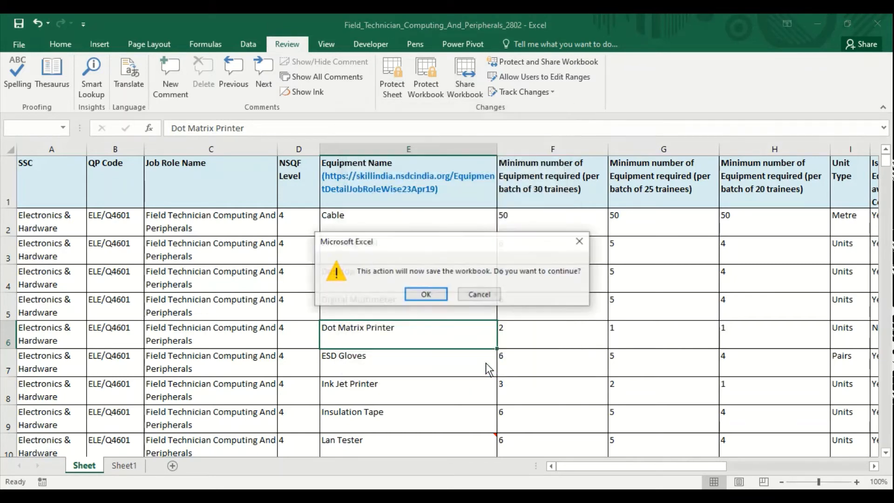
pyautogui.click(429, 298)
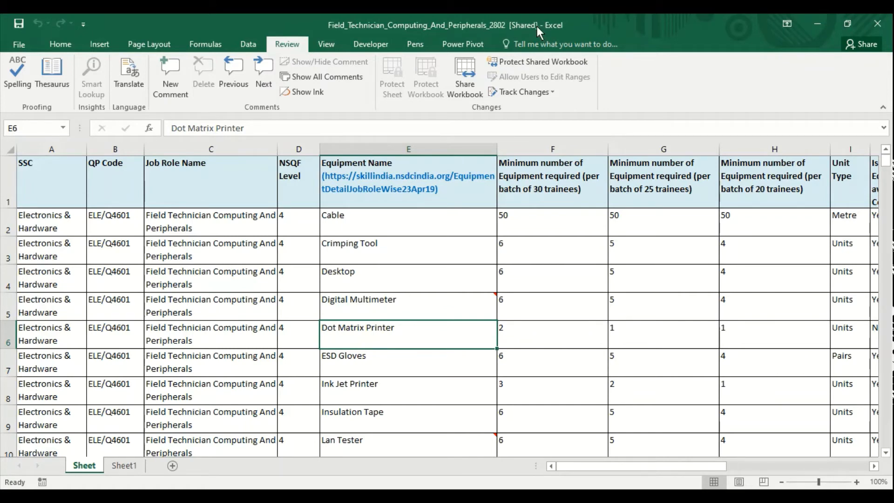
# Step: Uncheck 'Allow changes by more than one user' and confirm removing the workbook from shared use
pyautogui.click(466, 85)
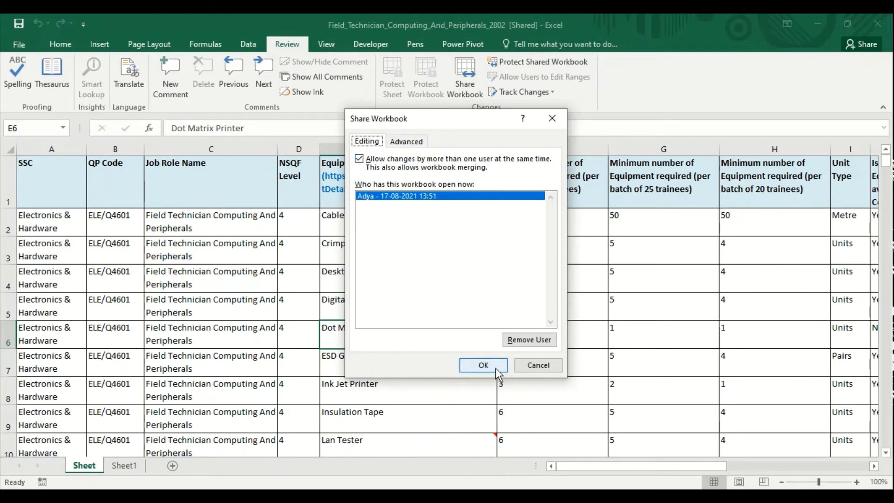
pyautogui.click(359, 158)
pyautogui.click(360, 159)
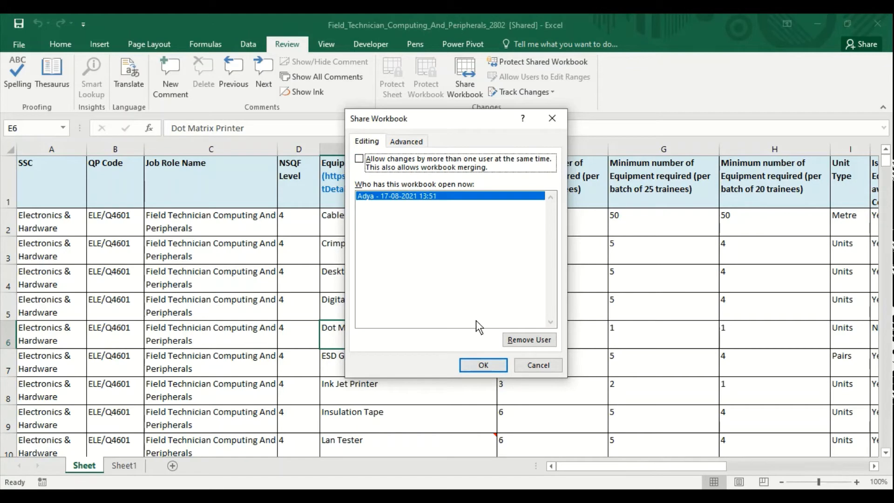
pyautogui.click(485, 364)
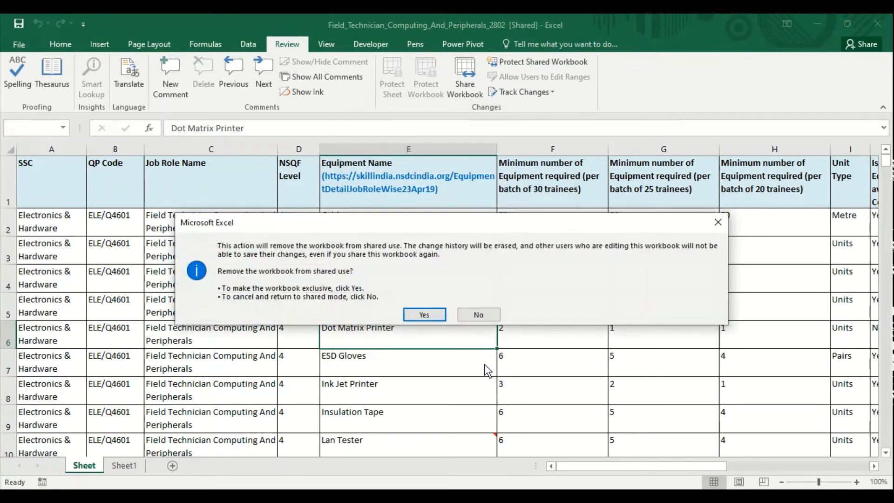
pyautogui.click(424, 315)
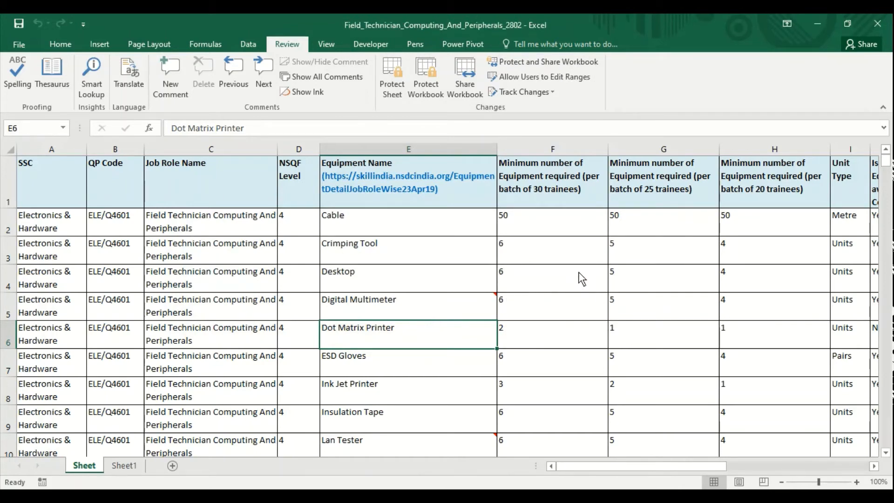
# Step: Protect the workbook for sharing with tracked changes and a confirmed password, saving it shared
pyautogui.click(547, 68)
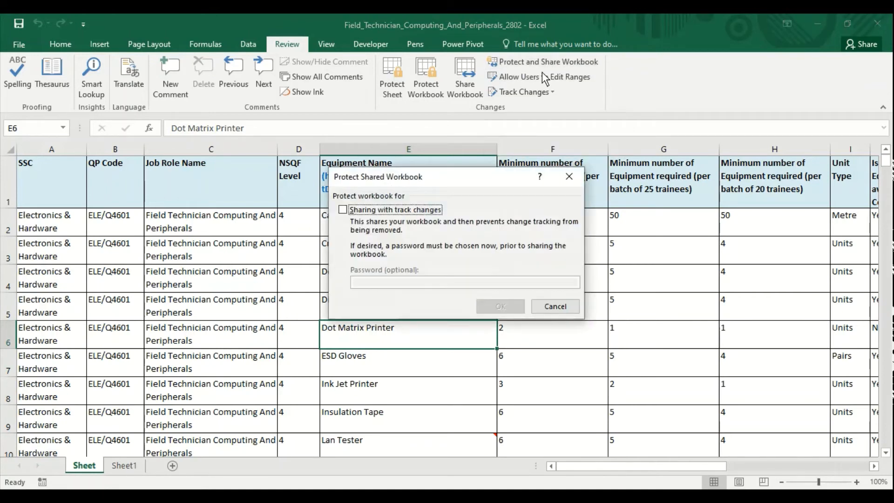
pyautogui.click(343, 211)
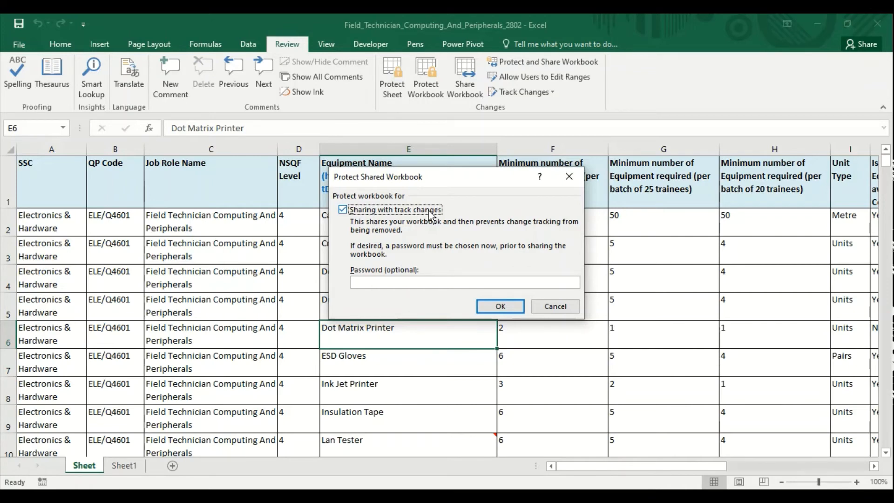
pyautogui.click(423, 282)
pyautogui.write('123')
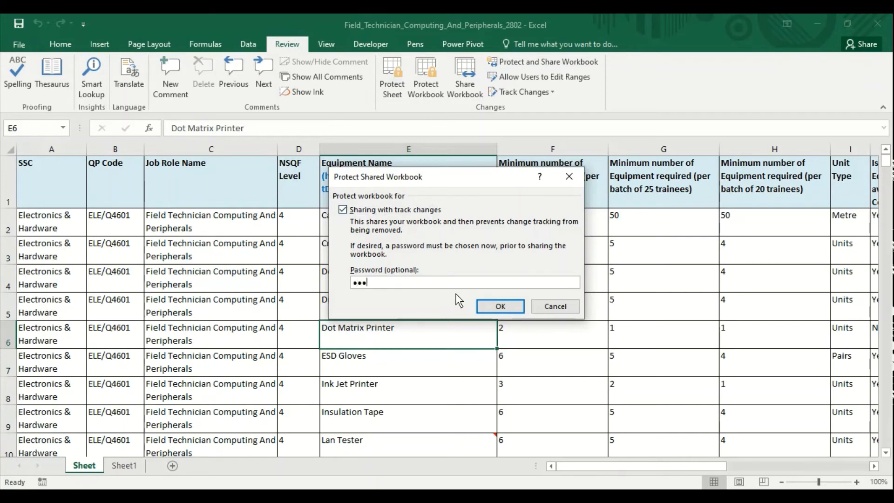
pyautogui.click(511, 307)
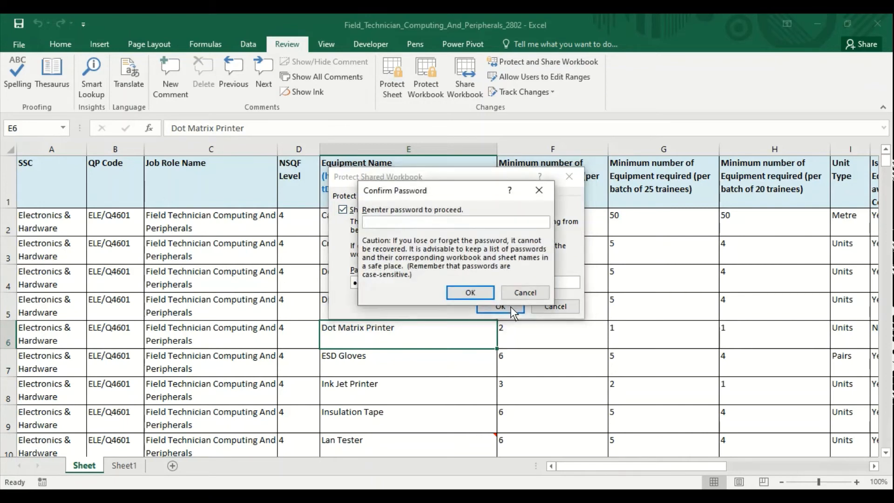
pyautogui.write('123')
pyautogui.click(485, 291)
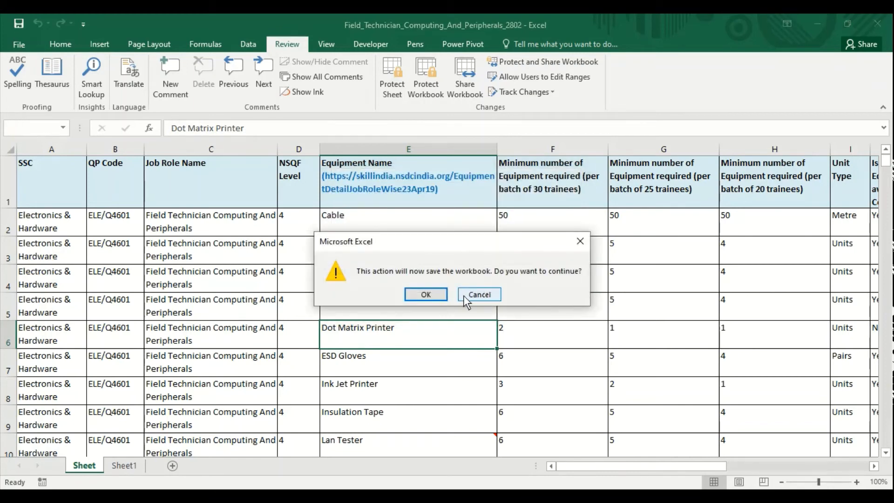
pyautogui.click(442, 297)
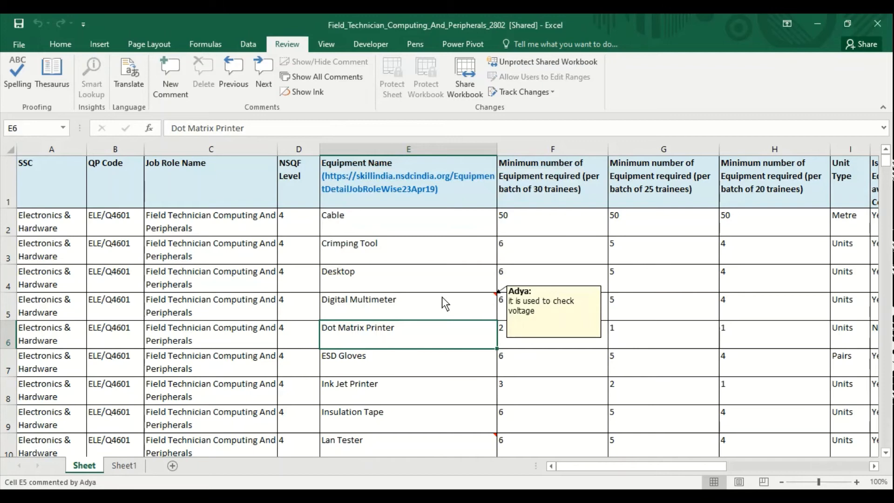
# Step: Unprotect the shared workbook with its password and confirm removing it from shared use
pyautogui.click(512, 62)
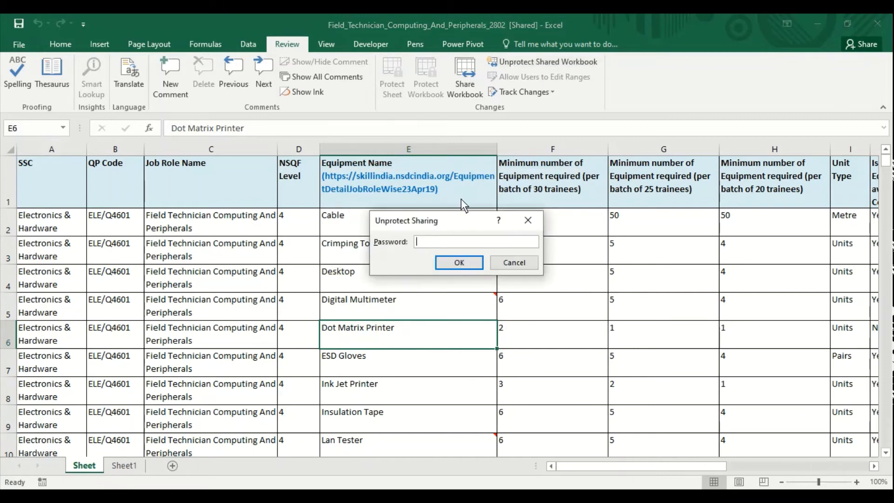
pyautogui.write('123')
pyautogui.press('Return')
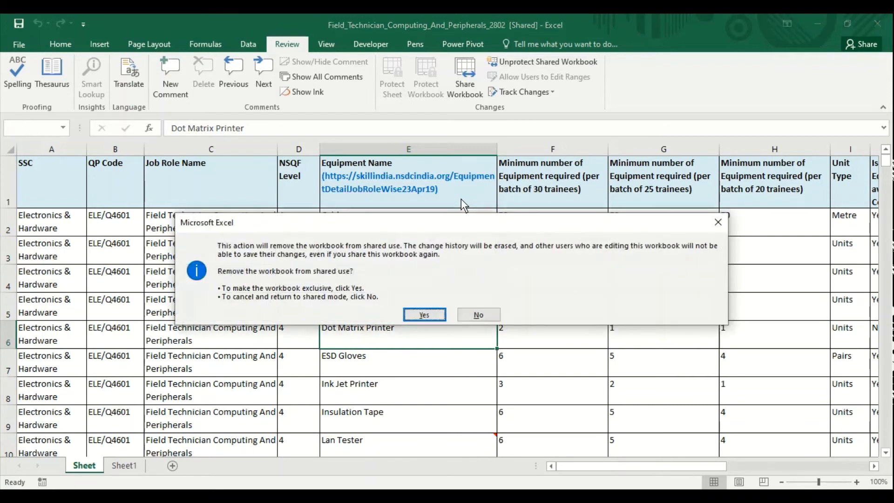
pyautogui.click(434, 315)
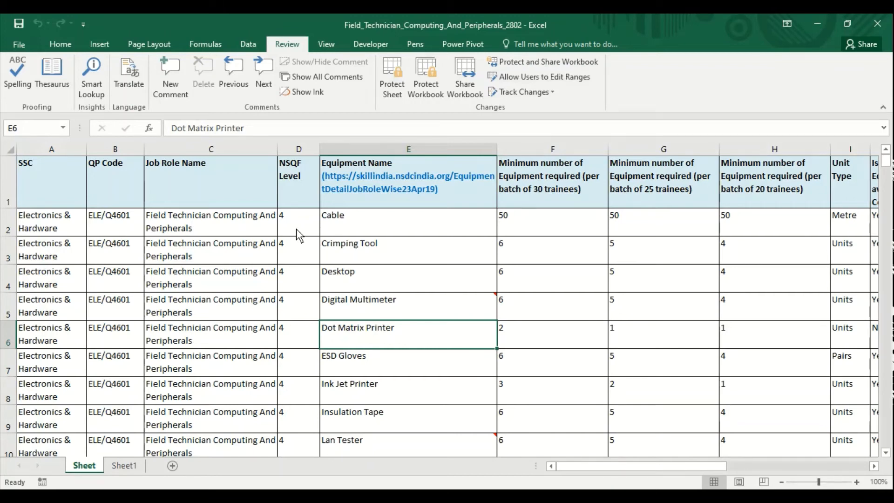
# Step: Define the NSQF Level cells D2:D10 as the editable range Range1
pyautogui.moveTo(298, 221); pyautogui.dragTo(309, 456)
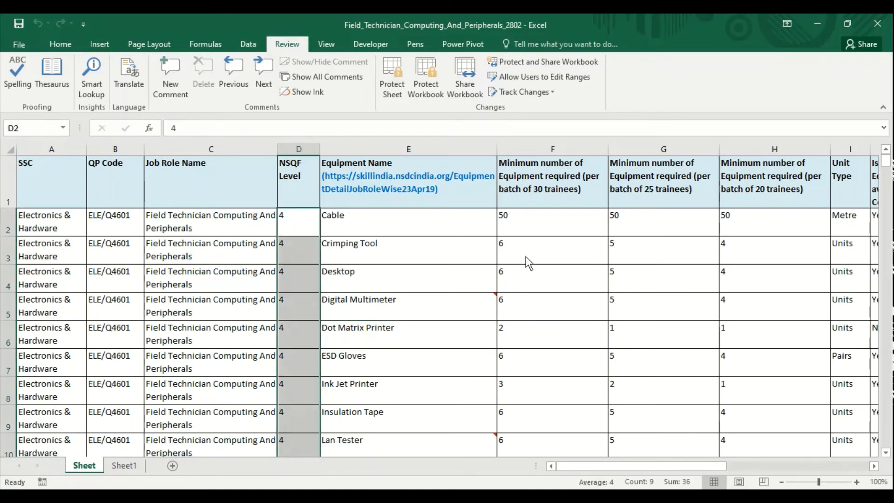
pyautogui.click(541, 78)
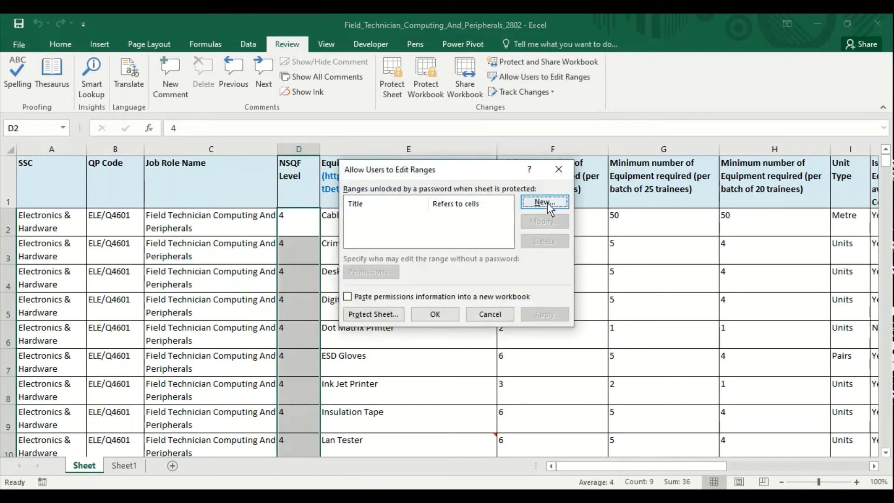
pyautogui.click(544, 203)
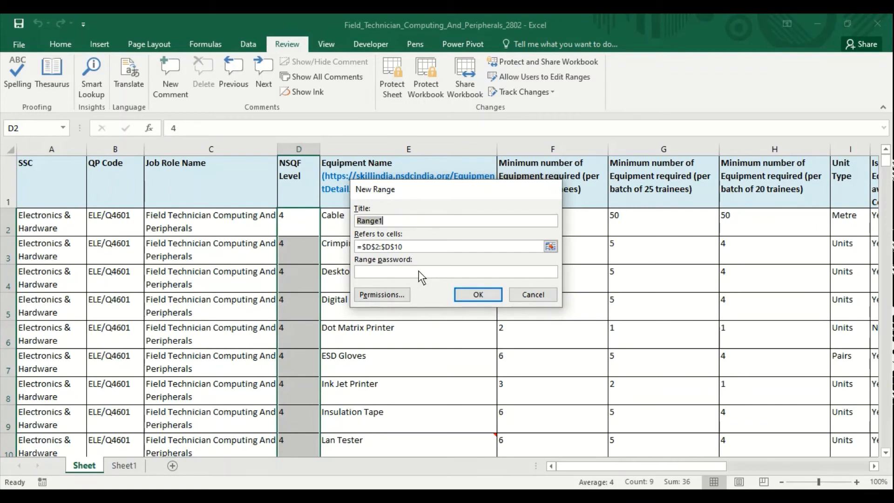
pyautogui.click(479, 295)
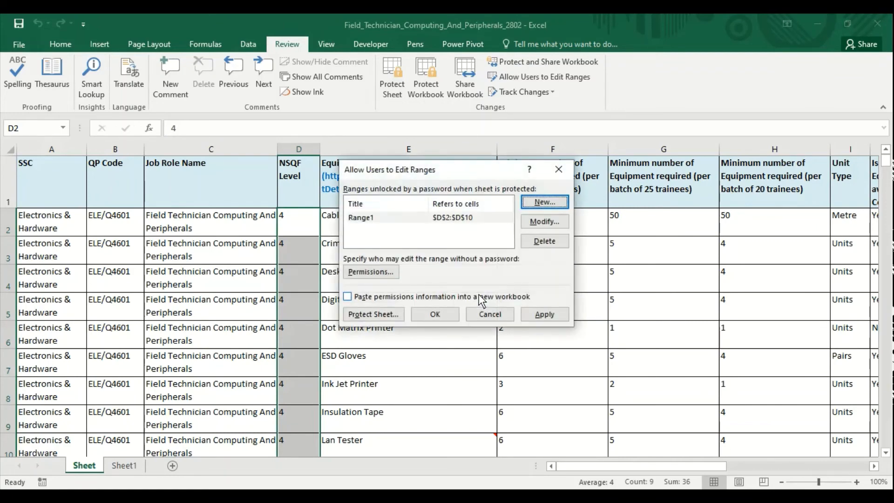
pyautogui.click(549, 314)
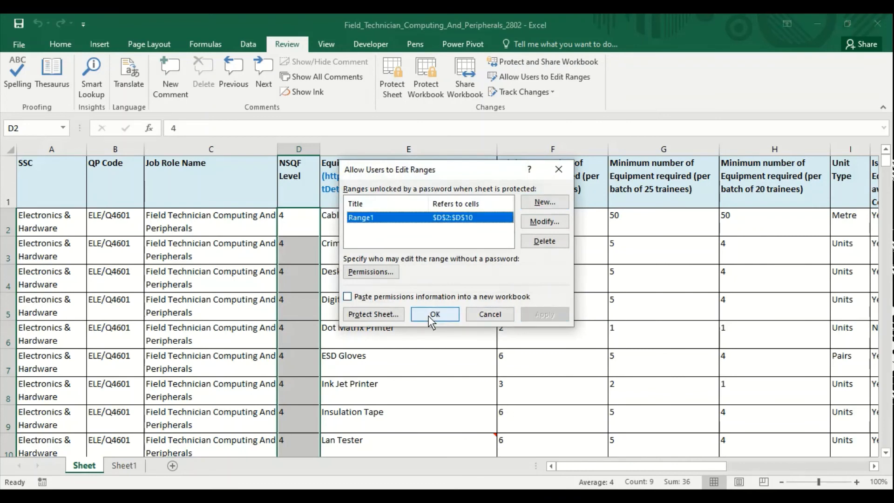
pyautogui.click(429, 315)
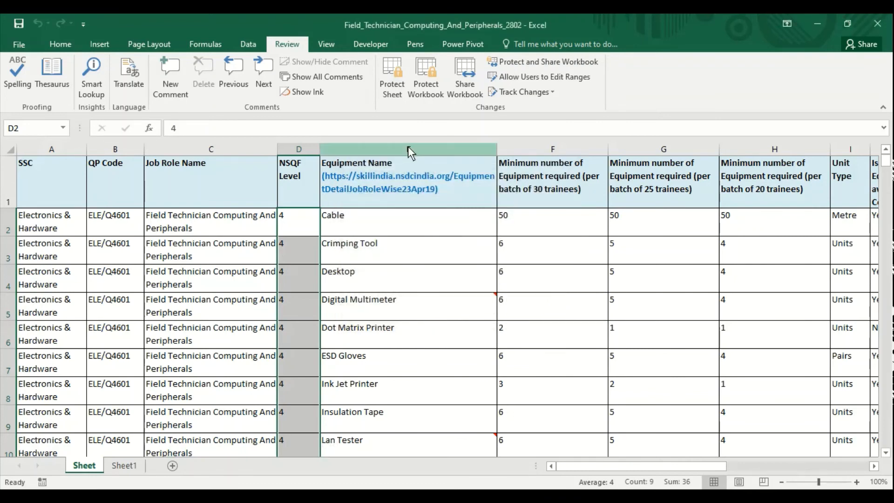
# Step: Protect the sheet with a password, entering it twice to confirm
pyautogui.click(394, 81)
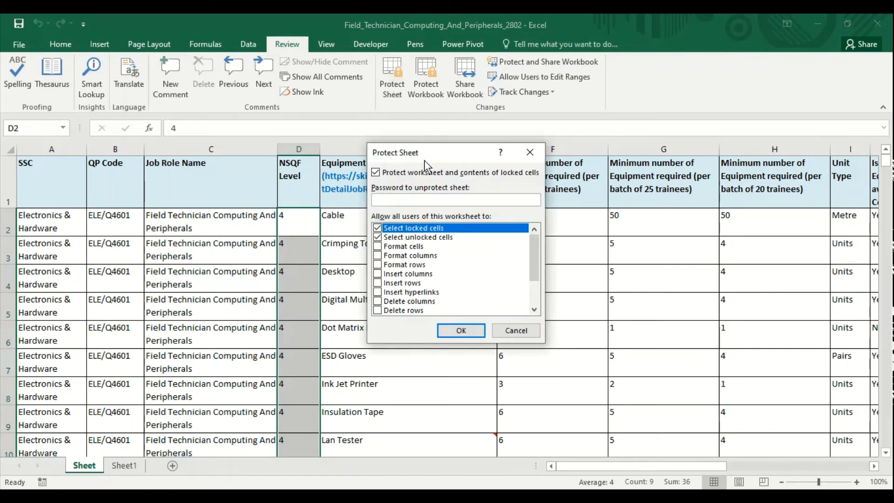
pyautogui.write('123')
pyautogui.click(461, 330)
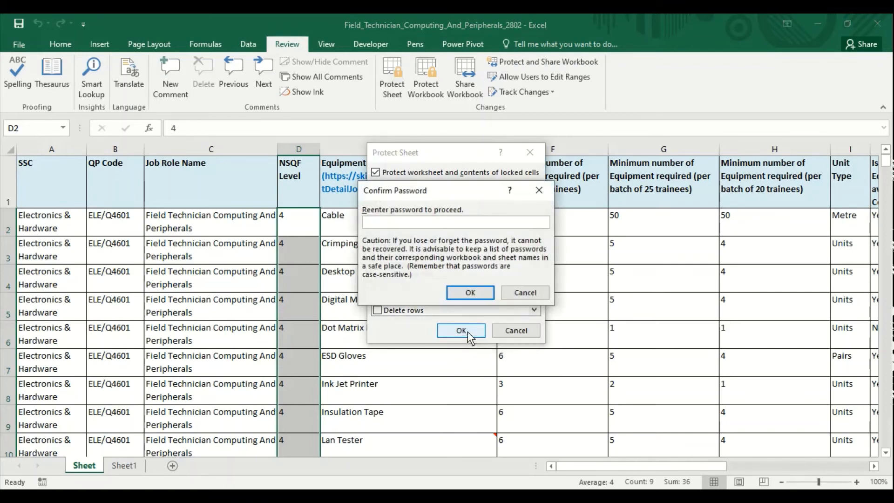
pyautogui.write('123')
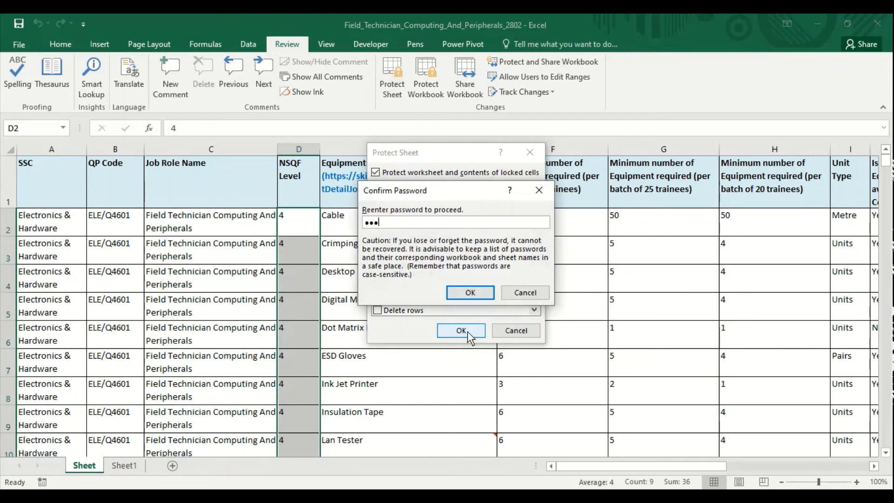
pyautogui.click(469, 294)
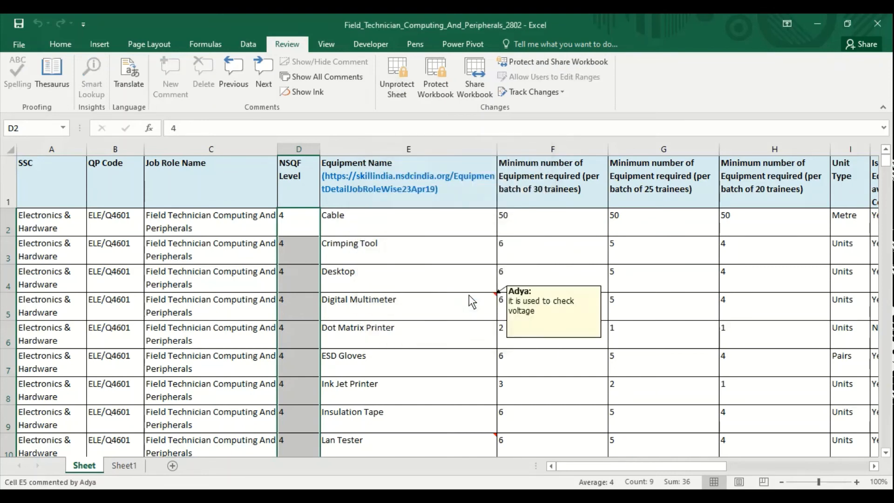
# Step: Try editing the locked cell G3 and dismiss the protection warning
pyautogui.click(613, 254)
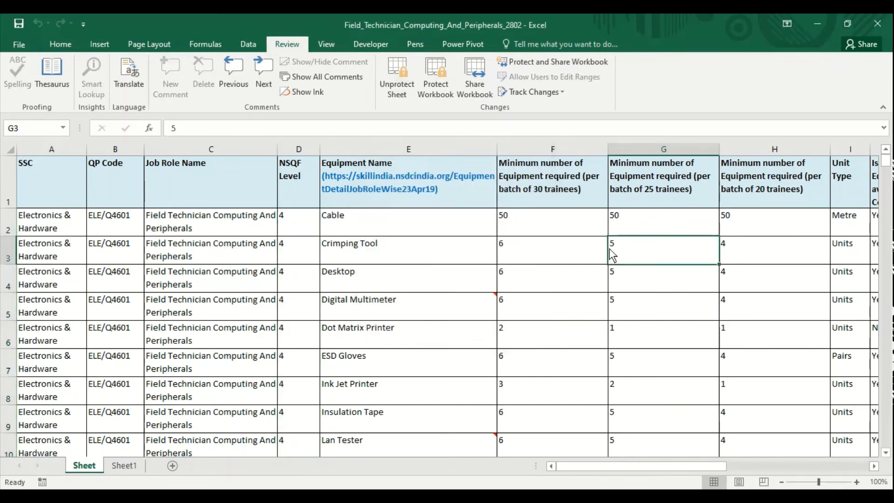
pyautogui.doubleClick(613, 254)
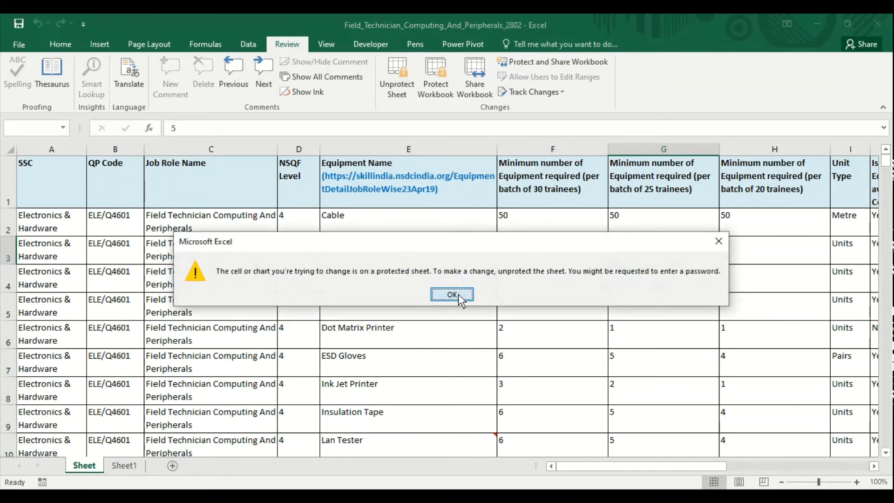
pyautogui.click(458, 295)
# Step: Enter NSQF levels 5, 6 and 3 into D5, D6 and D7
pyautogui.moveTo(292, 216); pyautogui.dragTo(294, 322)
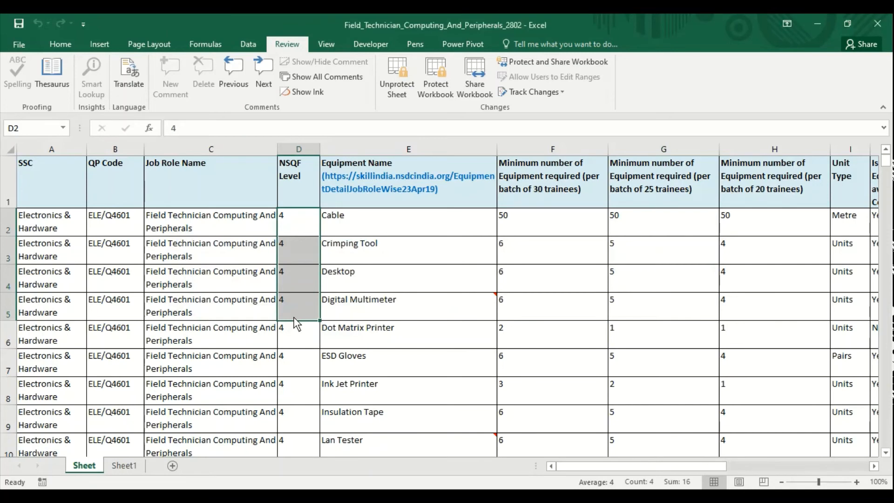
pyautogui.click(294, 318)
pyautogui.write('5')
pyautogui.press('Return')
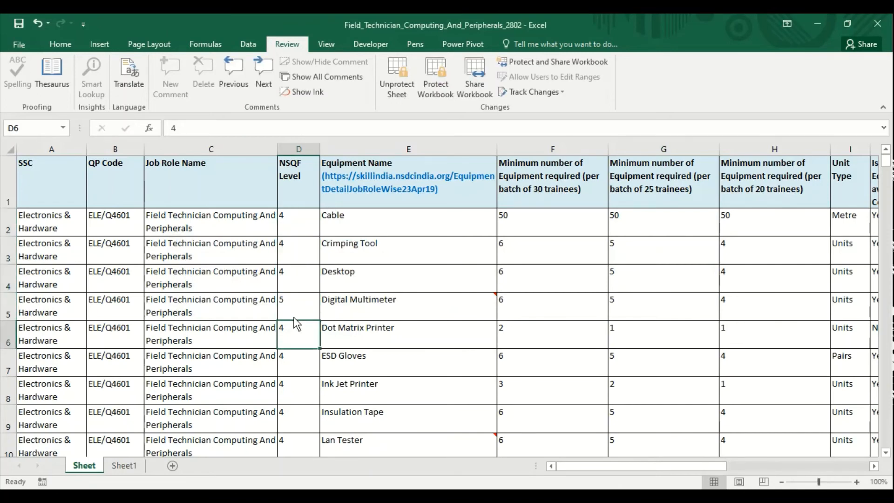
pyautogui.write('6')
pyautogui.press('Return')
pyautogui.write('3')
pyautogui.press('Return')
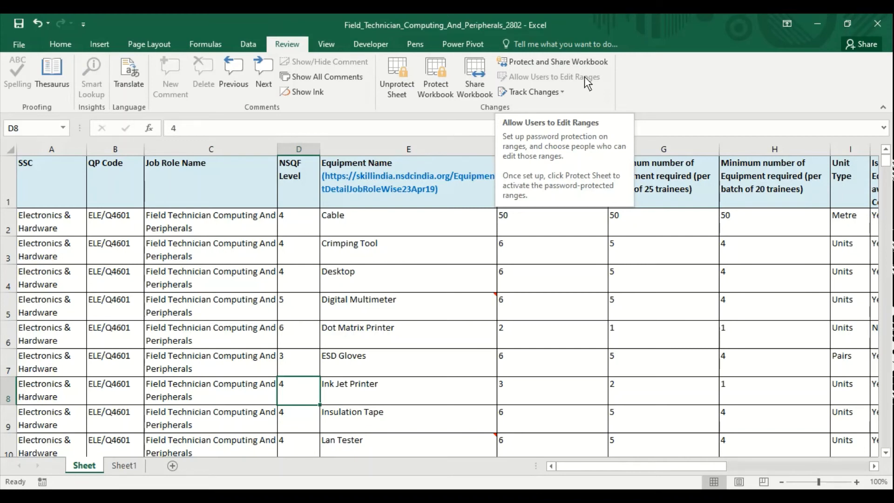
# Step: Unprotect the equipment sheet by entering its password, then select the Desktop cell E4
pyautogui.click(392, 86)
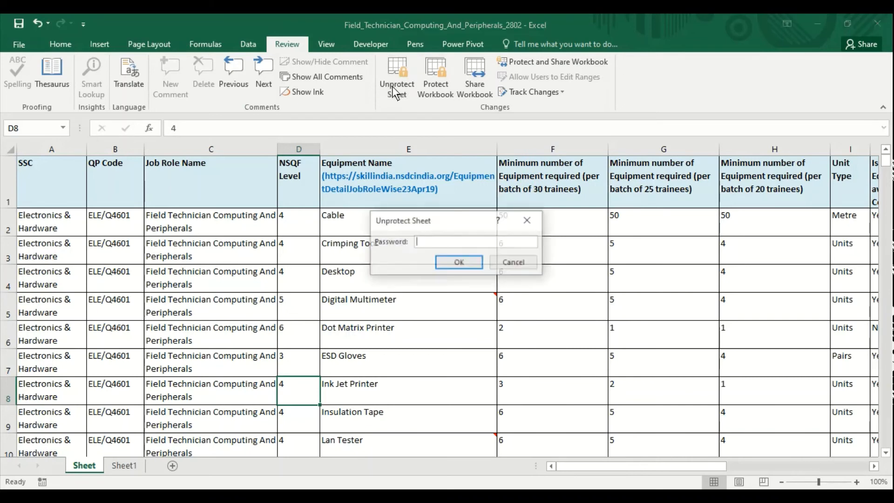
pyautogui.write('123')
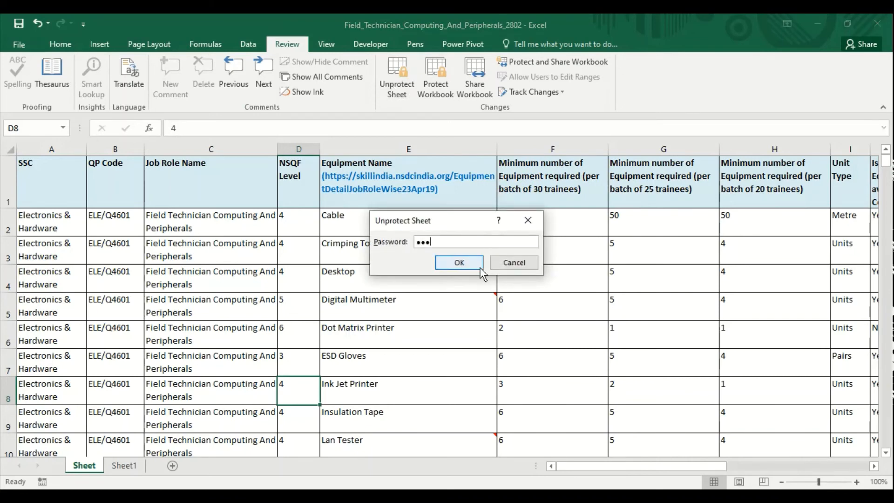
pyautogui.click(474, 267)
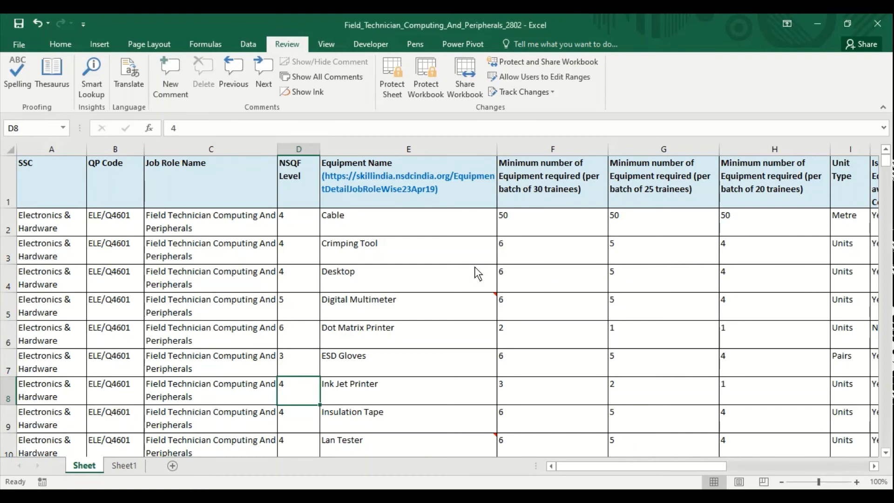
pyautogui.click(337, 276)
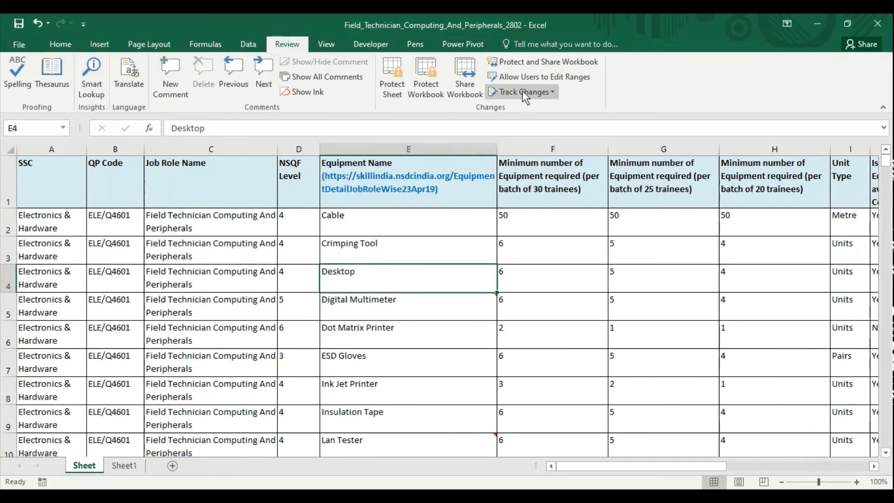
# Step: Turn on 'Track changes while editing' under Highlight Changes and accept saving the workbook as shared
pyautogui.click(331, 256)
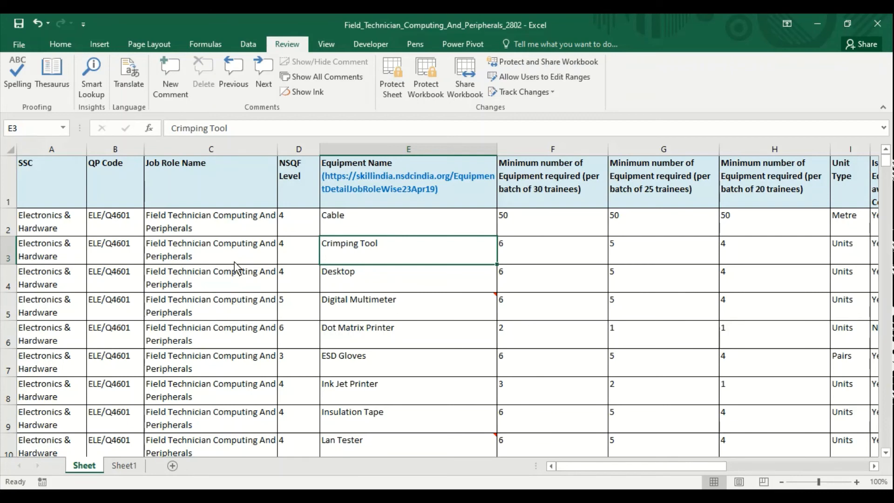
pyautogui.click(544, 92)
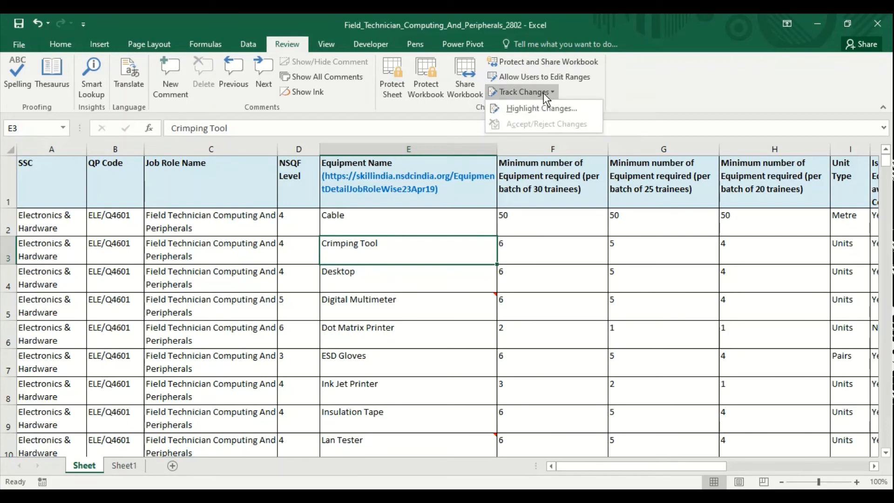
pyautogui.click(536, 107)
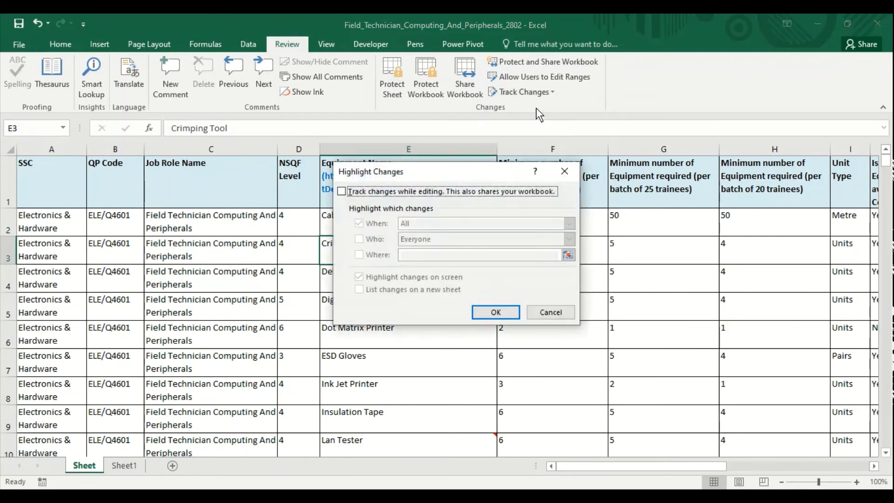
pyautogui.click(429, 192)
pyautogui.click(494, 311)
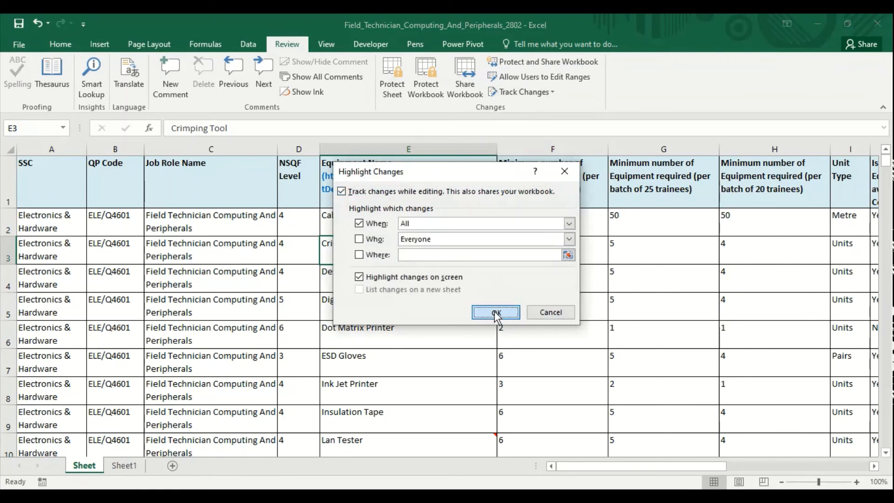
pyautogui.click(426, 294)
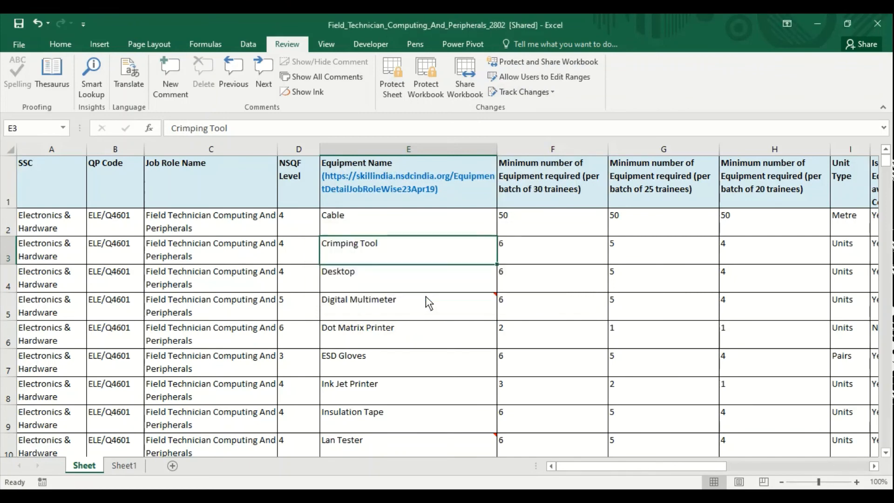
# Step: Change C5 to 'computing changes' and C6 to 'computer software', then check both tracked cells
pyautogui.click(235, 302)
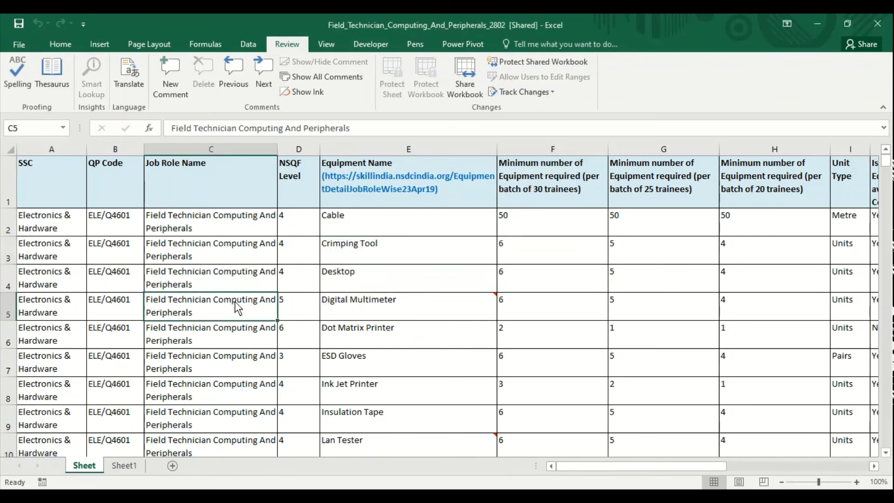
pyautogui.write('copu')
pyautogui.press('BackSpace')
pyautogui.press('BackSpace')
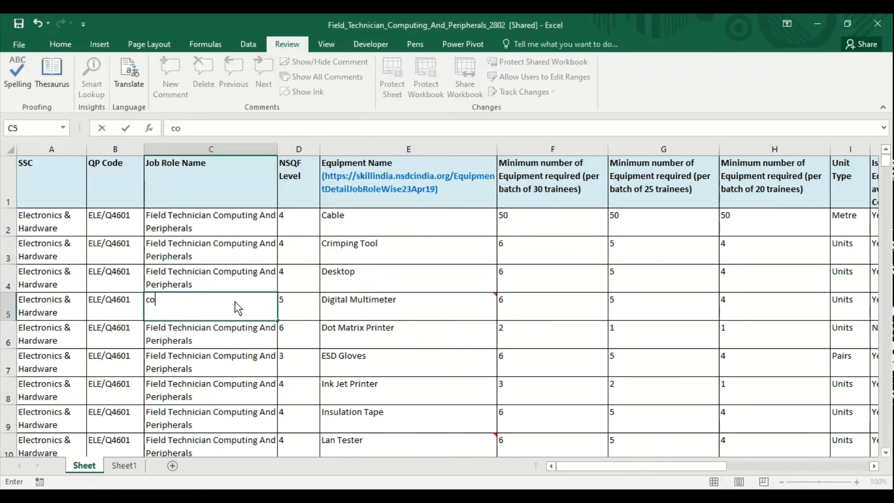
pyautogui.write('mputing ')
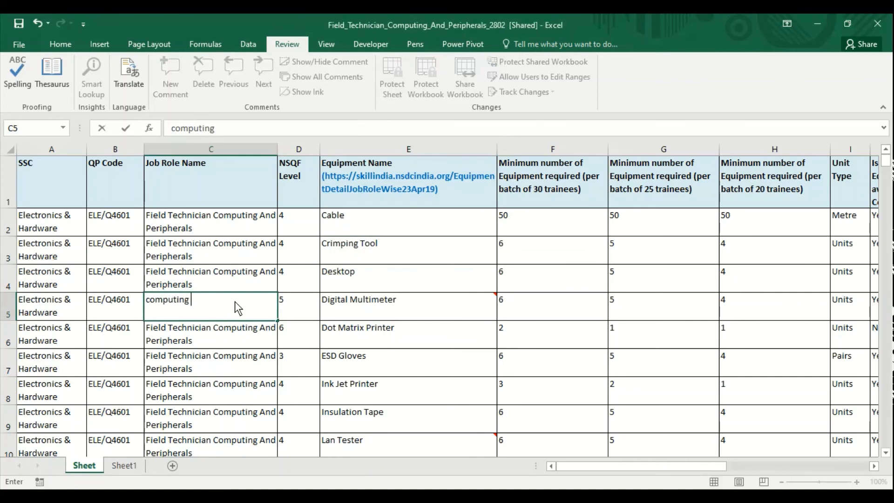
pyautogui.write('changes')
pyautogui.press('Return')
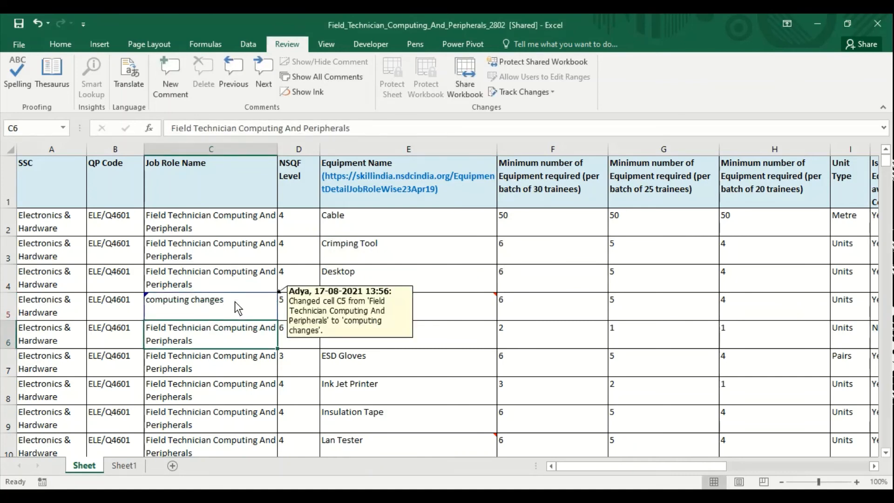
pyautogui.write('comput')
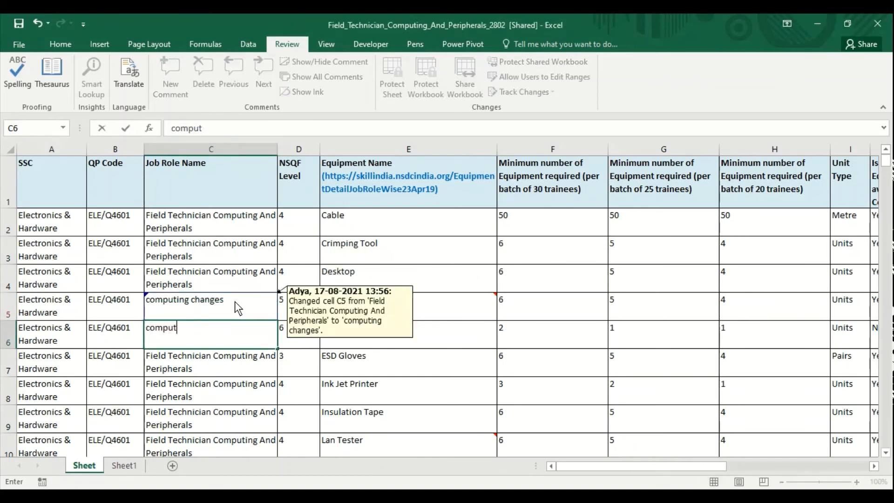
pyautogui.write('er software')
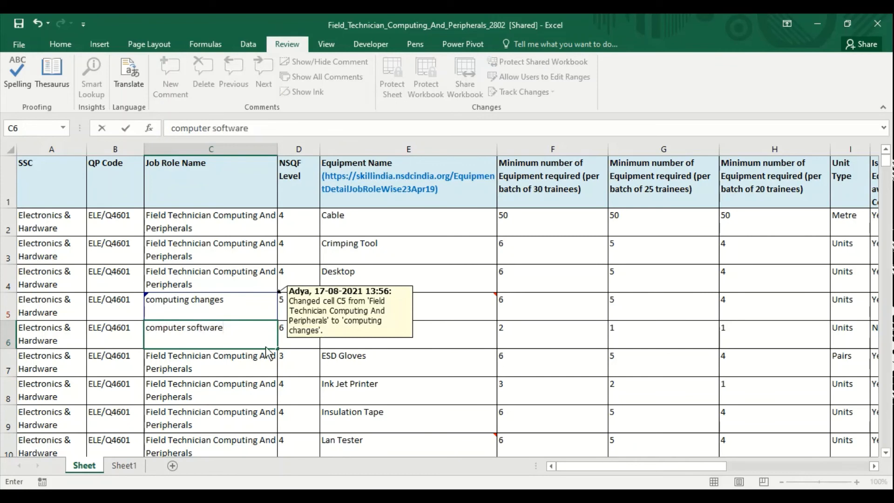
pyautogui.click(217, 404)
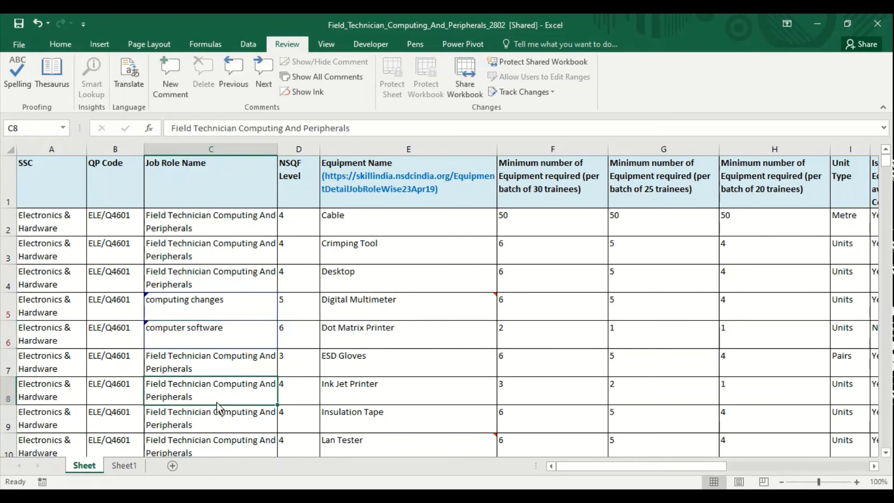
pyautogui.click(165, 304)
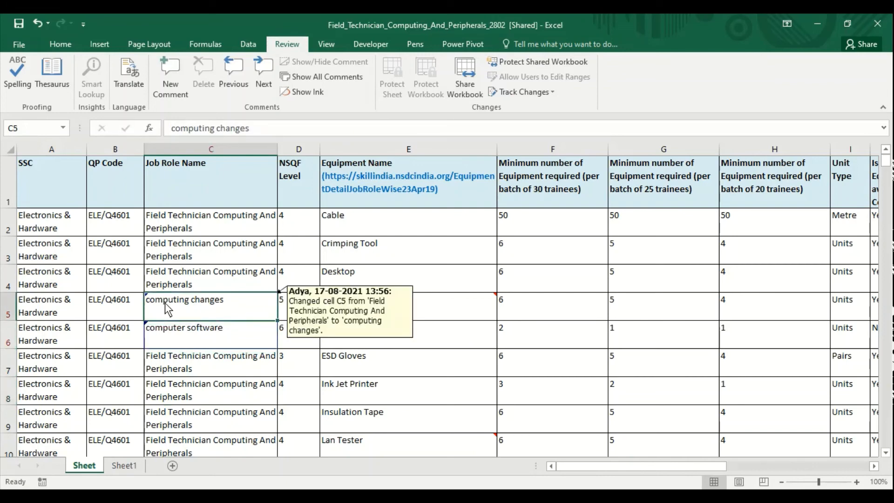
pyautogui.click(173, 335)
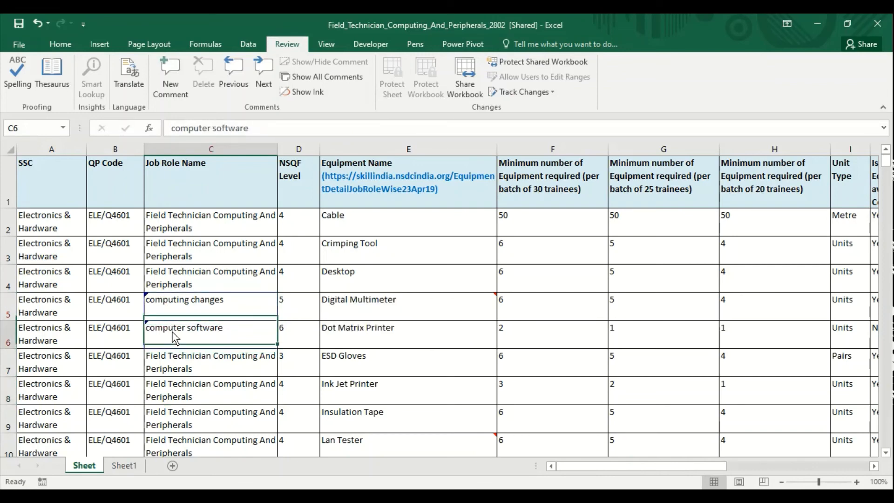
pyautogui.click(178, 307)
pyautogui.click(200, 354)
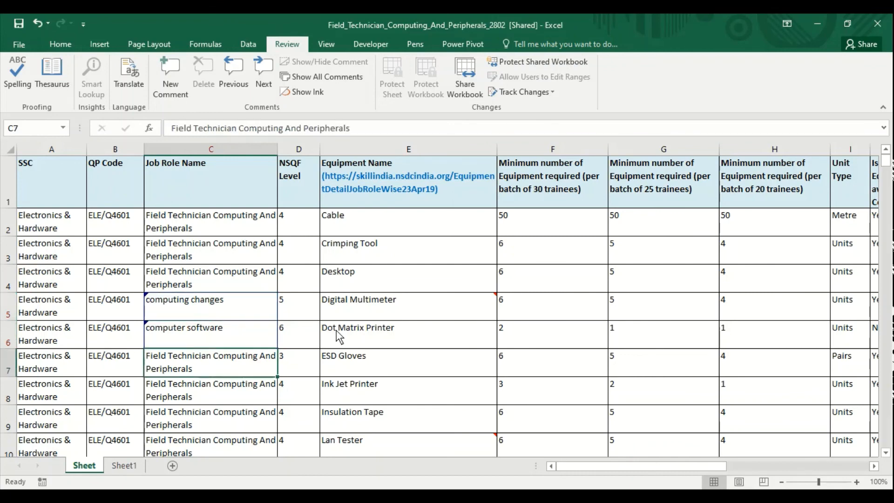
# Step: Enter 7 as the new value in both F6 and G7
pyautogui.click(527, 332)
pyautogui.write('7')
pyautogui.press('Return')
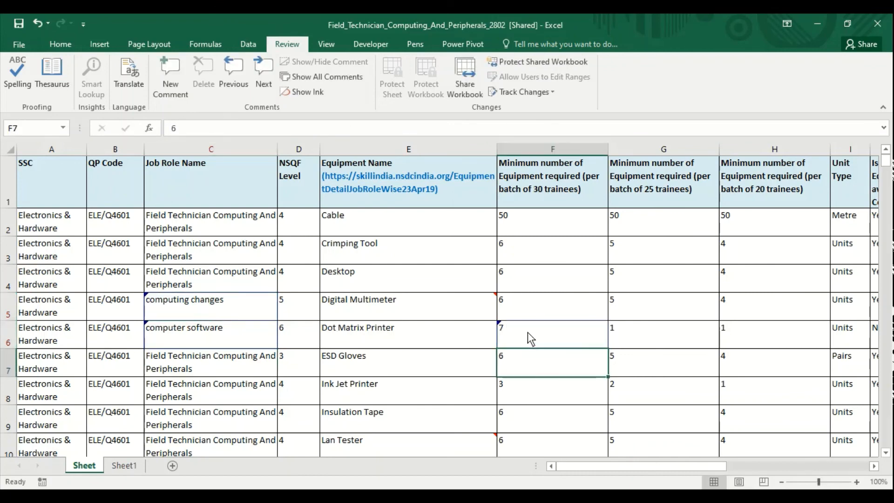
pyautogui.click(640, 356)
pyautogui.write('7')
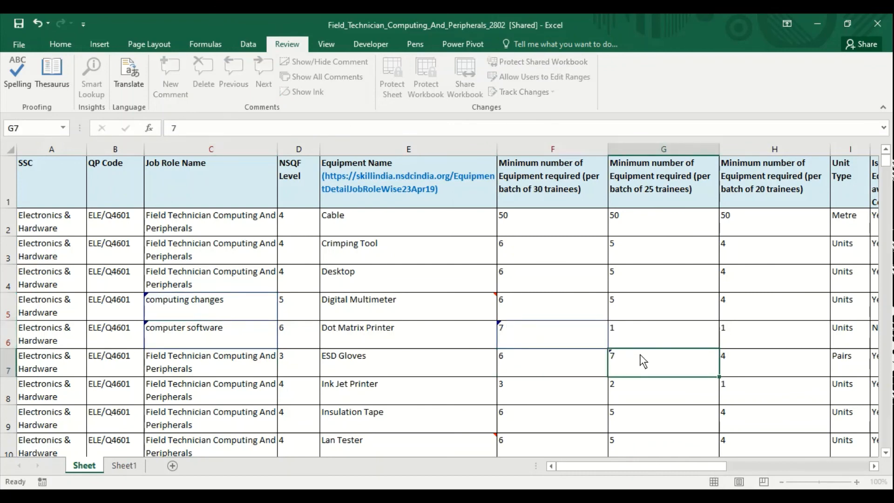
pyautogui.press('Return')
pyautogui.moveTo(644, 361)
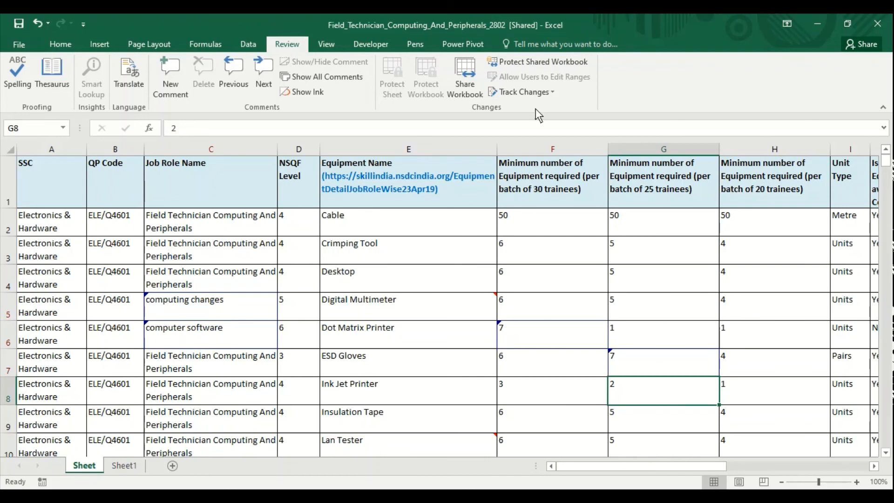
# Step: Save the workbook and start reviewing all not-yet-reviewed changes by everyone in Accept/Reject Changes
pyautogui.click(538, 94)
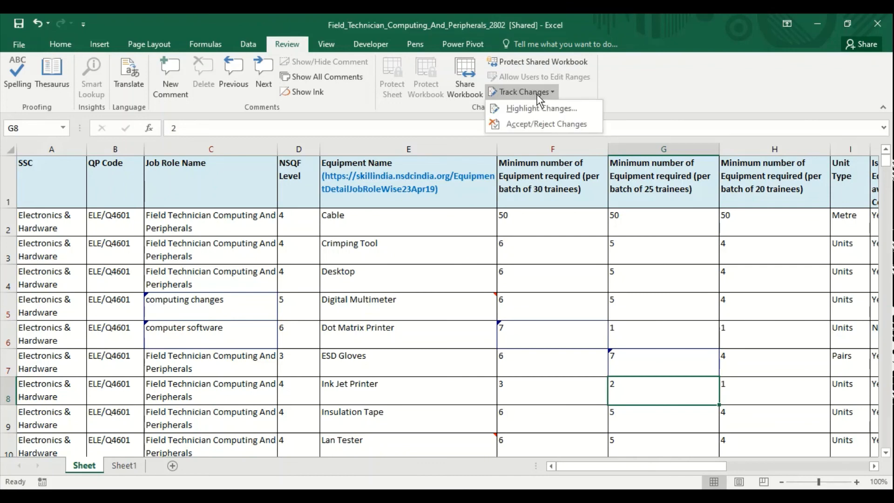
pyautogui.click(538, 125)
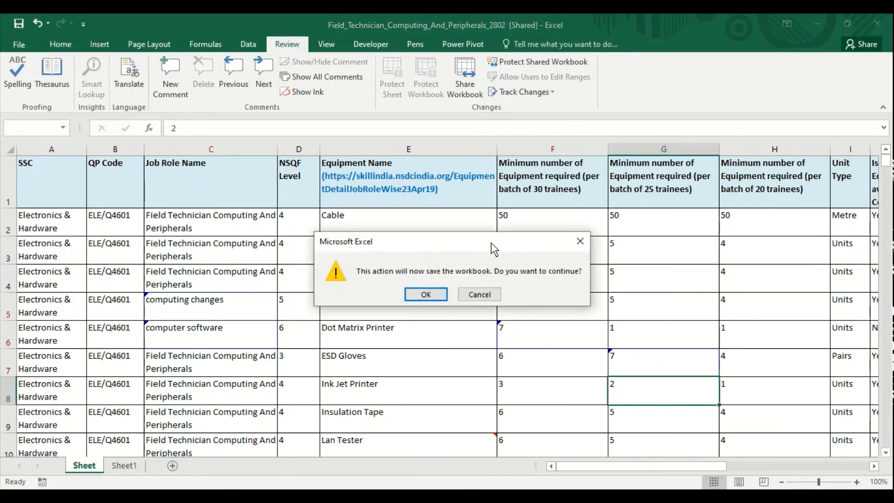
pyautogui.moveTo(493, 246); pyautogui.dragTo(520, 263)
pyautogui.click(465, 317)
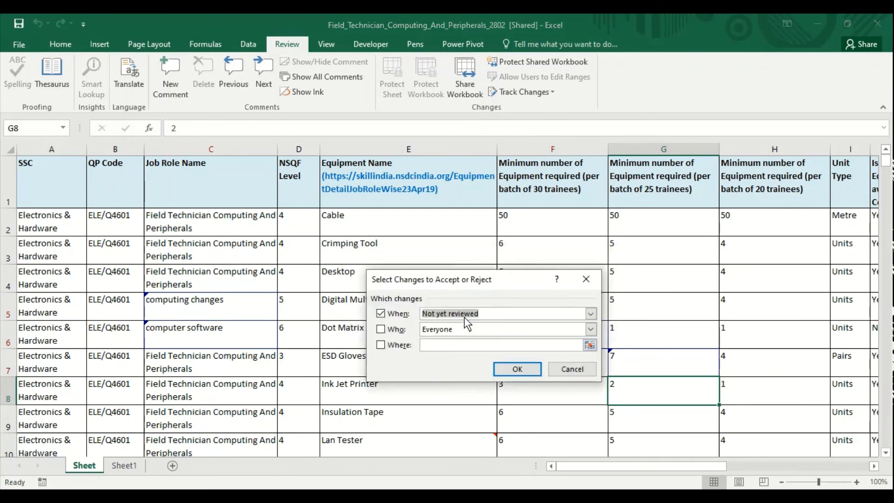
pyautogui.click(517, 368)
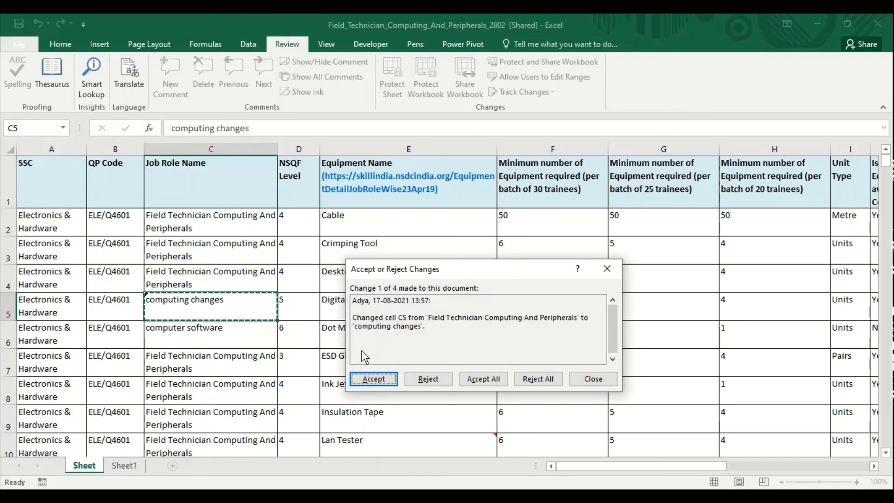
# Step: Reject the C5 and F6 edits, and accept C6's 'computer software' and G7's 7
pyautogui.click(427, 378)
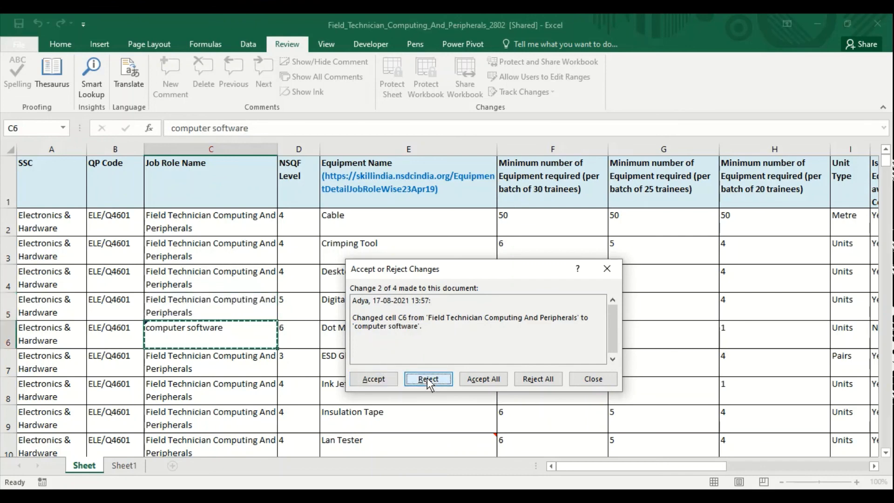
pyautogui.click(378, 383)
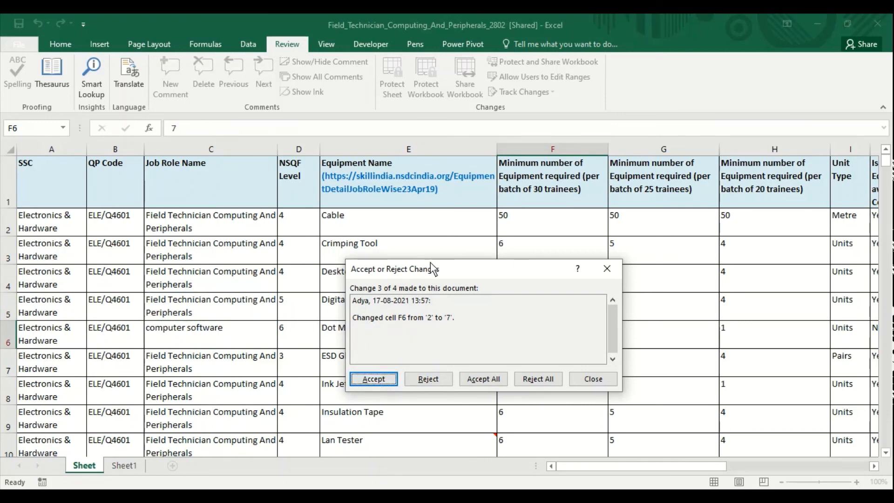
pyautogui.moveTo(432, 267); pyautogui.dragTo(292, 256)
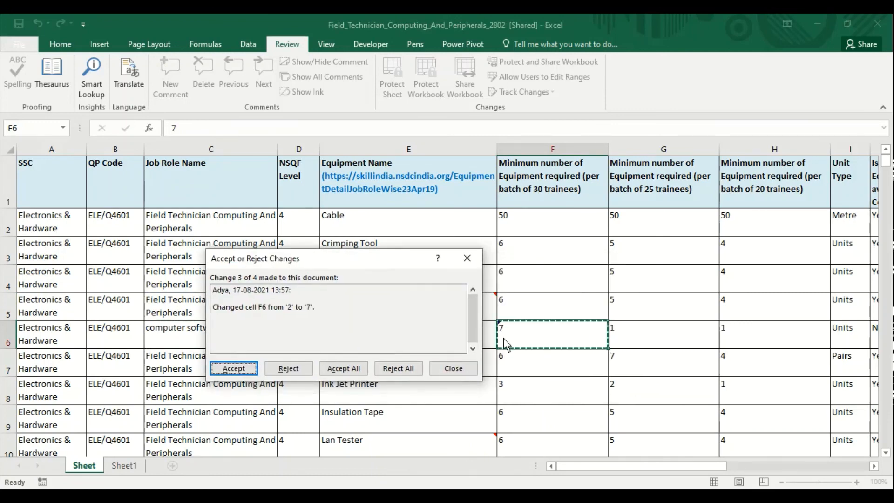
pyautogui.click(296, 368)
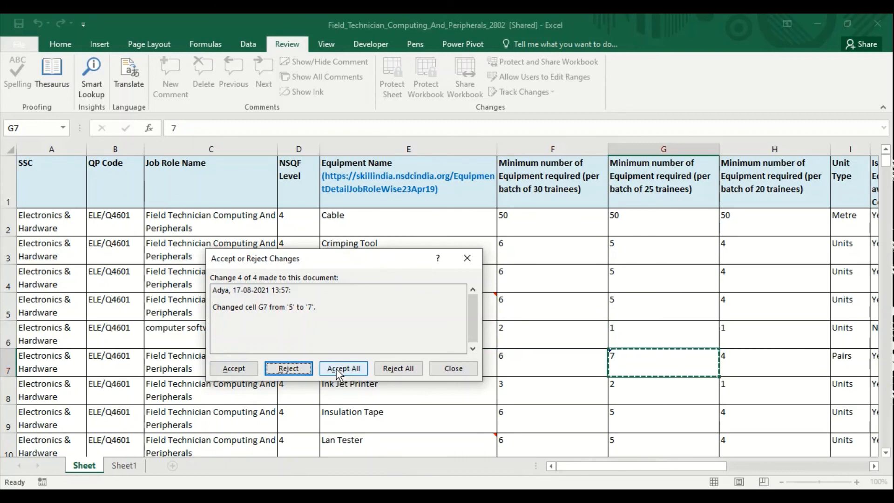
pyautogui.click(239, 374)
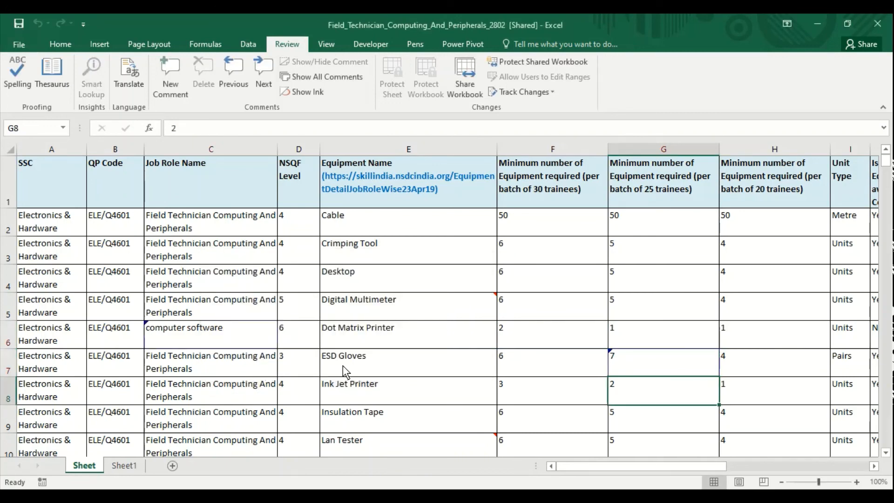
# Step: Uncheck 'Track changes while editing' in Highlight Changes and confirm removing the workbook from shared use
pyautogui.click(404, 278)
pyautogui.click(530, 92)
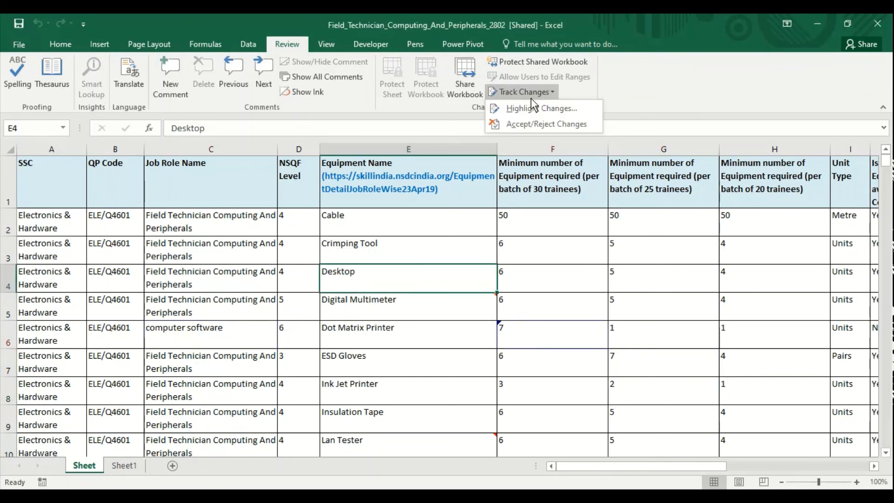
pyautogui.click(532, 112)
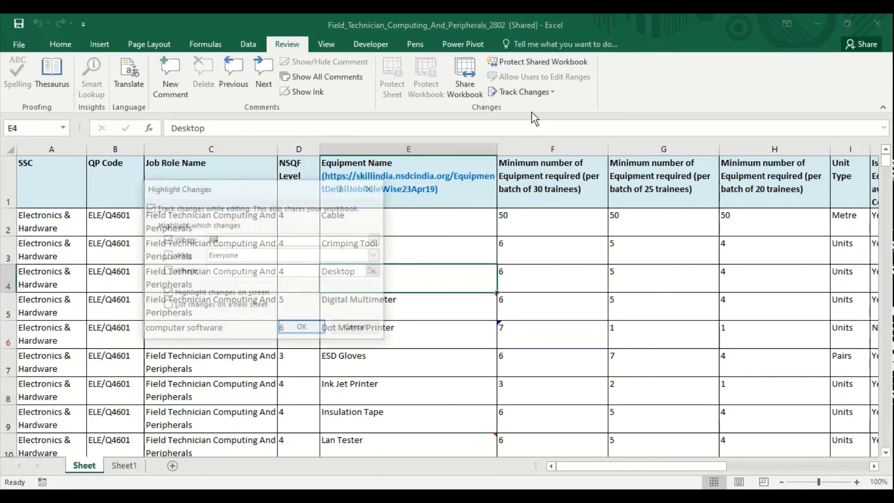
pyautogui.click(150, 208)
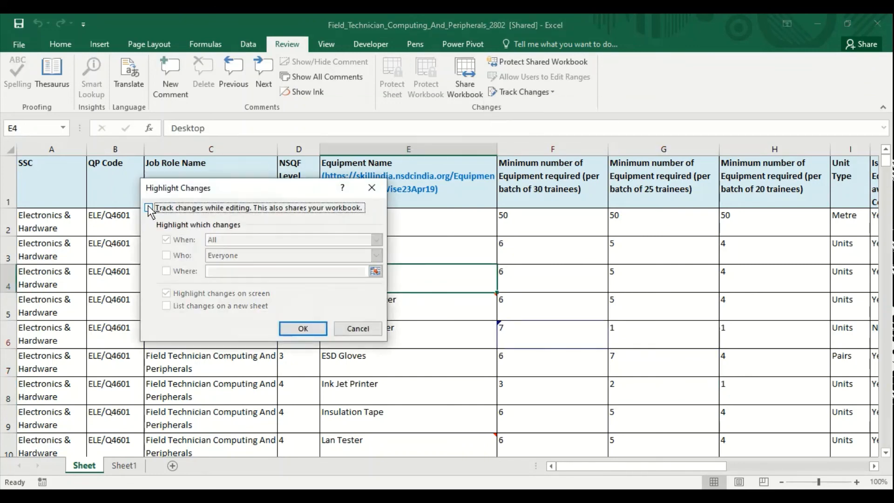
pyautogui.click(310, 331)
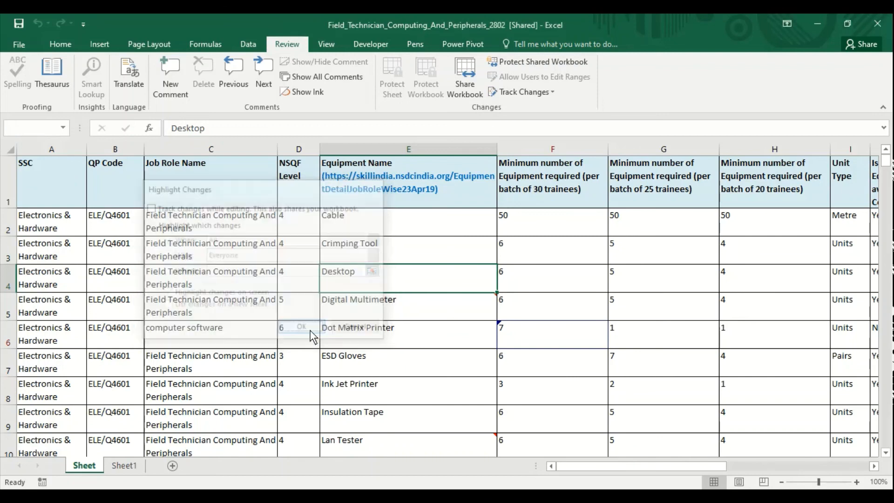
pyautogui.click(428, 312)
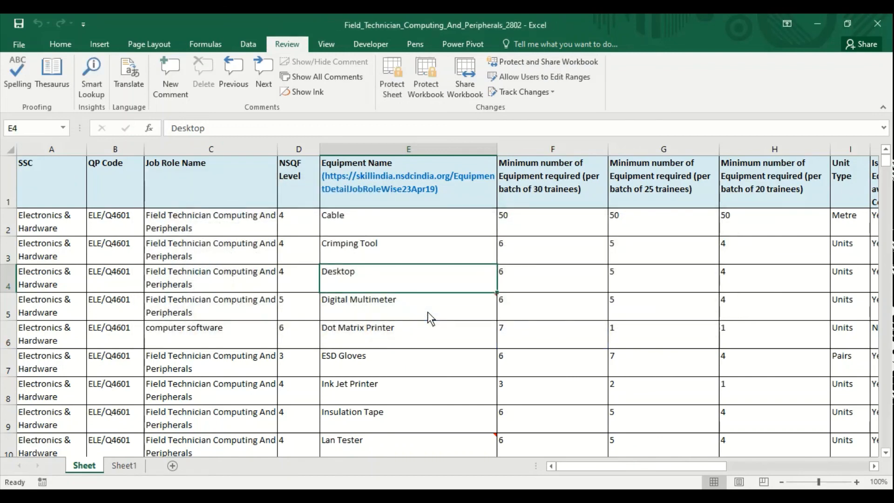